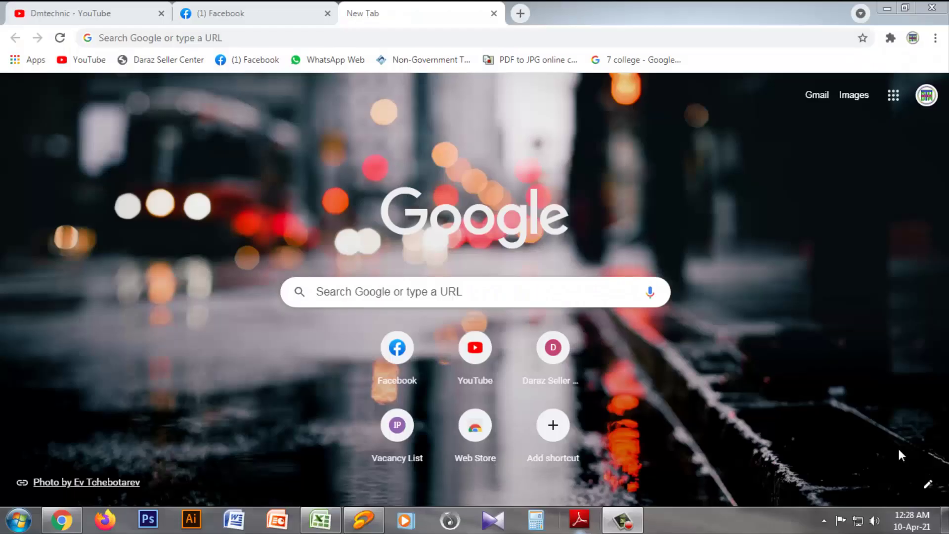
# - Open the NTRCA site and bring up the list of vacant posts for Recruitment Cycle 3 (Public Circular: 2021-03-30)
pyautogui.click(423, 60)
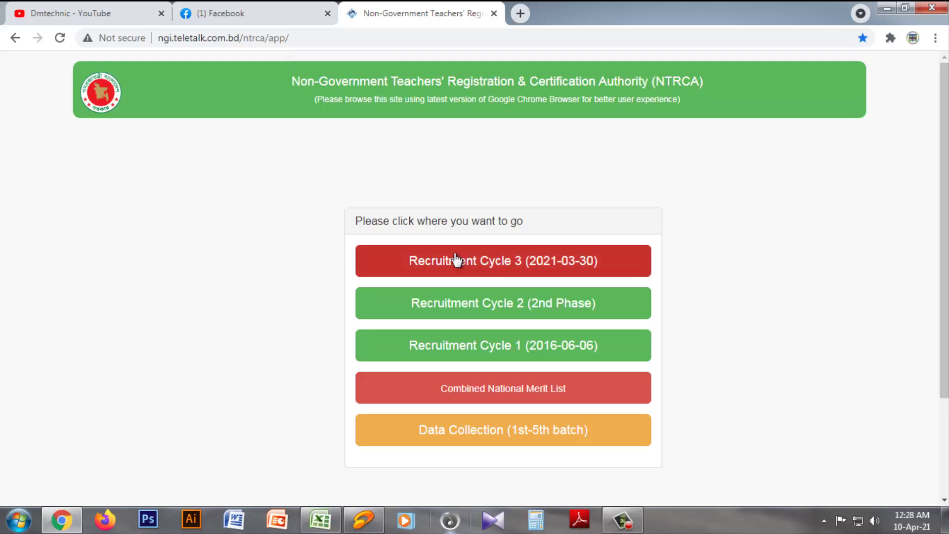
pyautogui.click(512, 268)
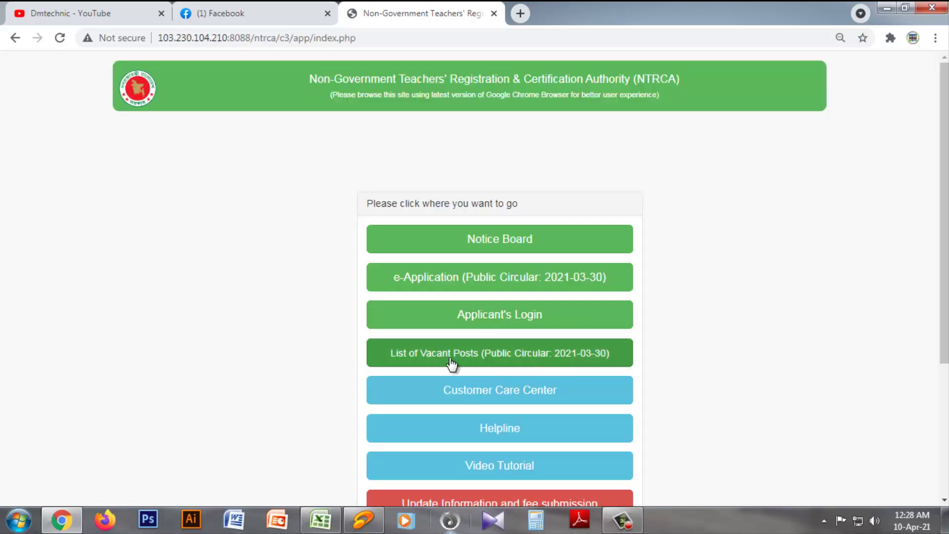
pyautogui.click(425, 360)
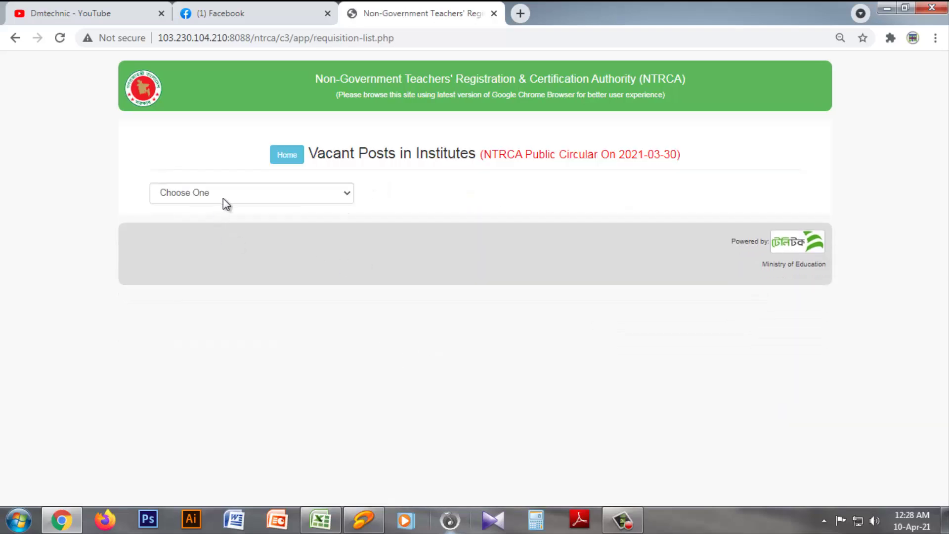
# - Filter the vacant posts to Institutes of Districts, division DHAKA, district DHAKA
pyautogui.click(225, 197)
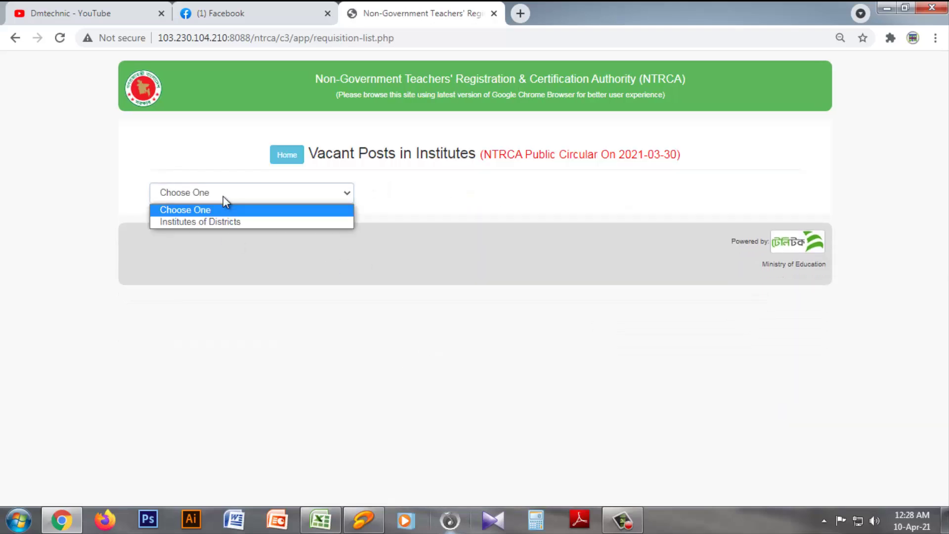
pyautogui.click(210, 221)
pyautogui.click(402, 193)
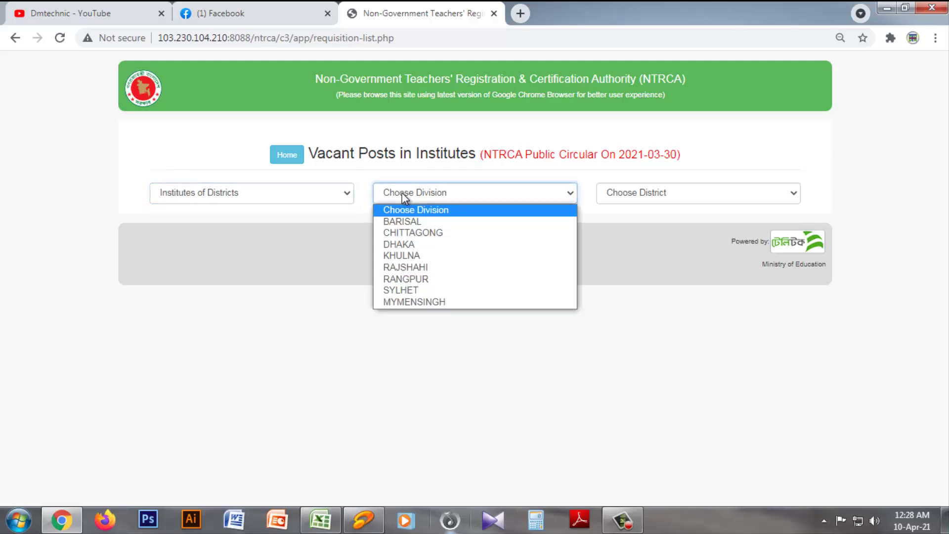
pyautogui.click(416, 244)
pyautogui.click(650, 195)
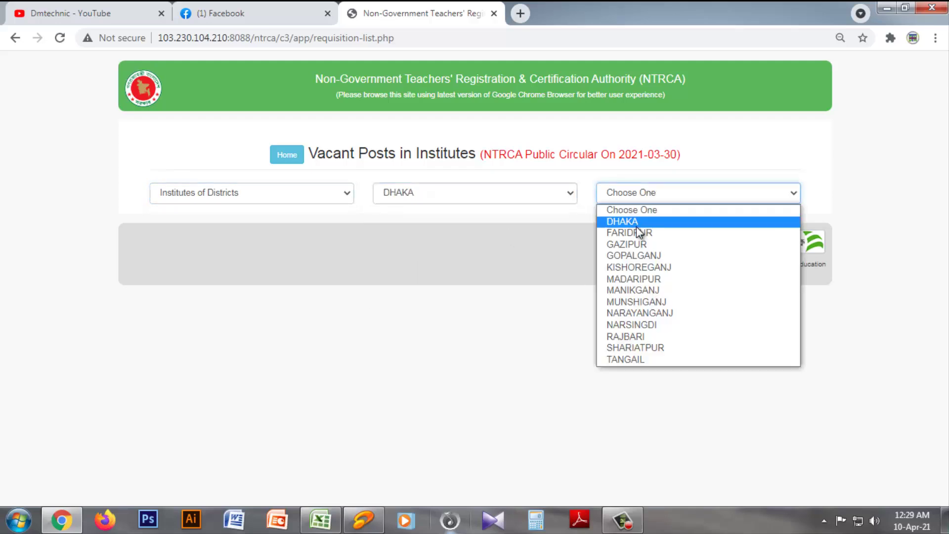
pyautogui.click(634, 225)
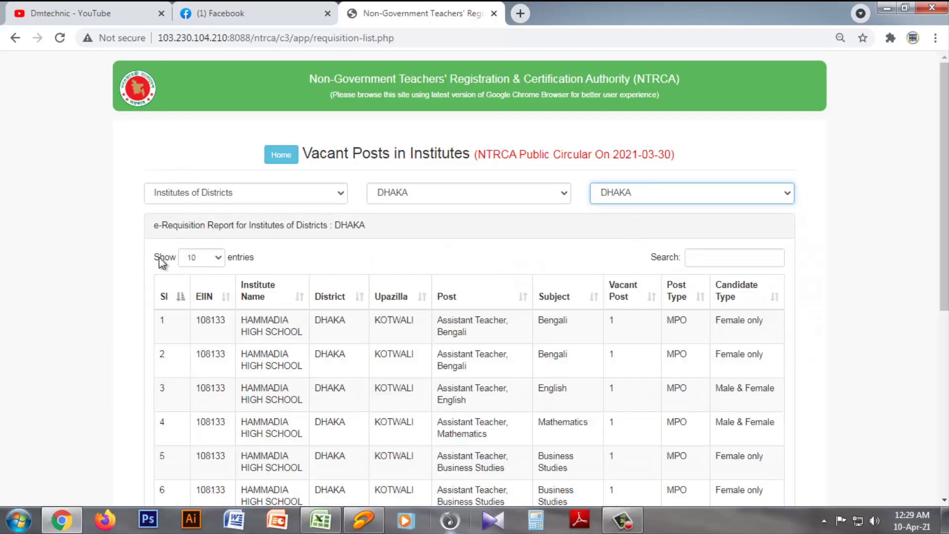
# - Show 100 entries at a time in the vacant posts table
pyautogui.click(218, 258)
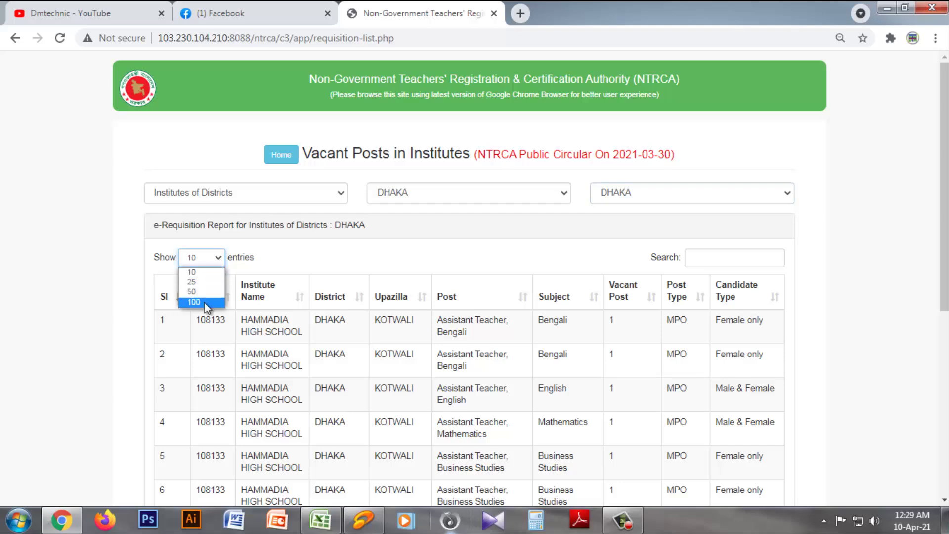
pyautogui.click(204, 303)
pyautogui.scroll(-5, 495, 386)
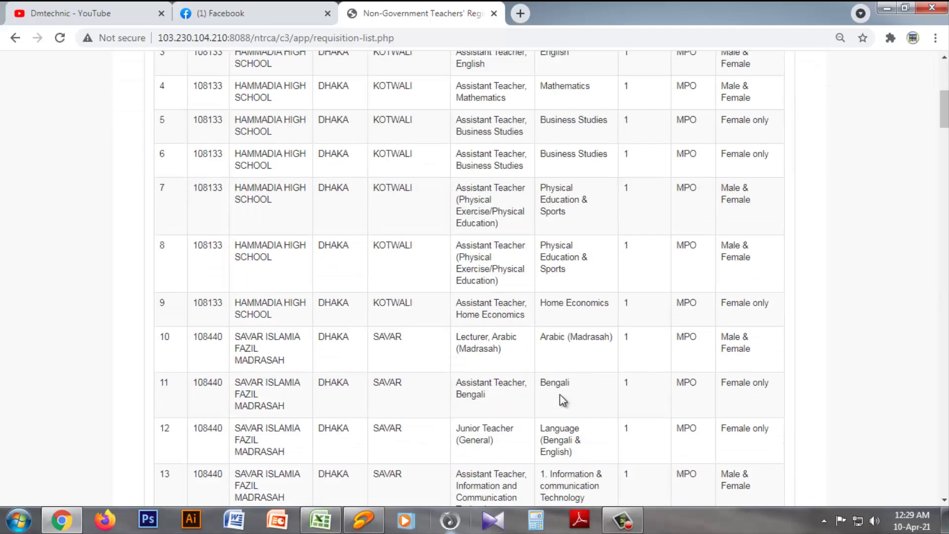
pyautogui.scroll(5, 618, 375)
# - Search the vacant posts table for Chemistry
pyautogui.click(710, 254)
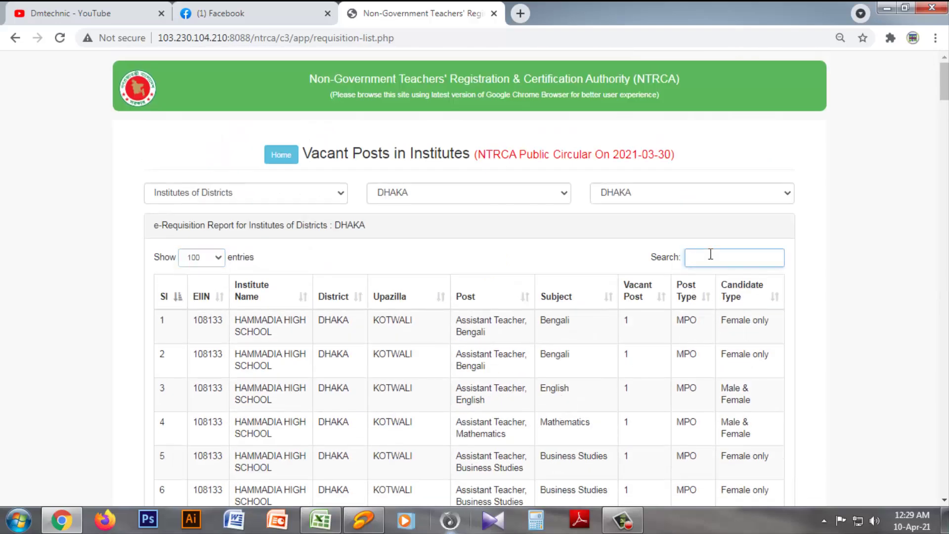
pyautogui.write('Che')
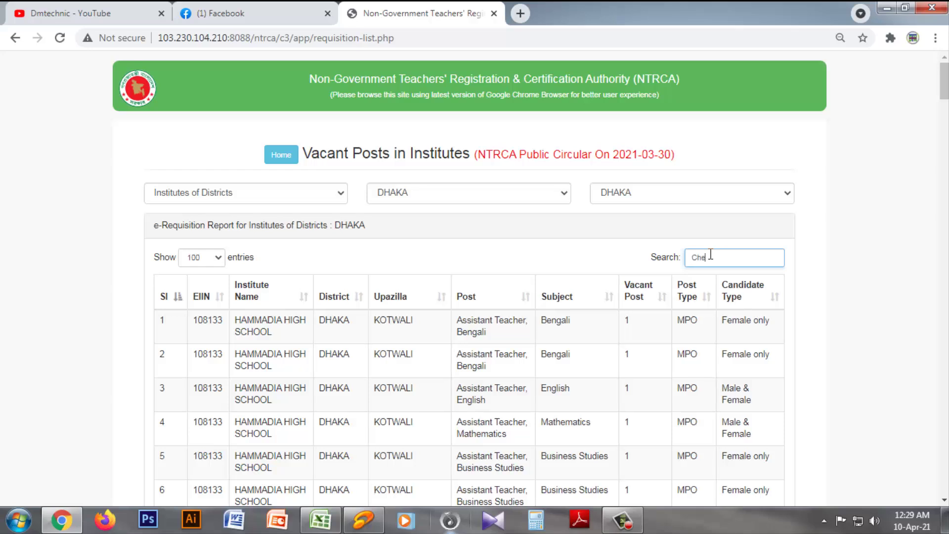
pyautogui.write('mistry')
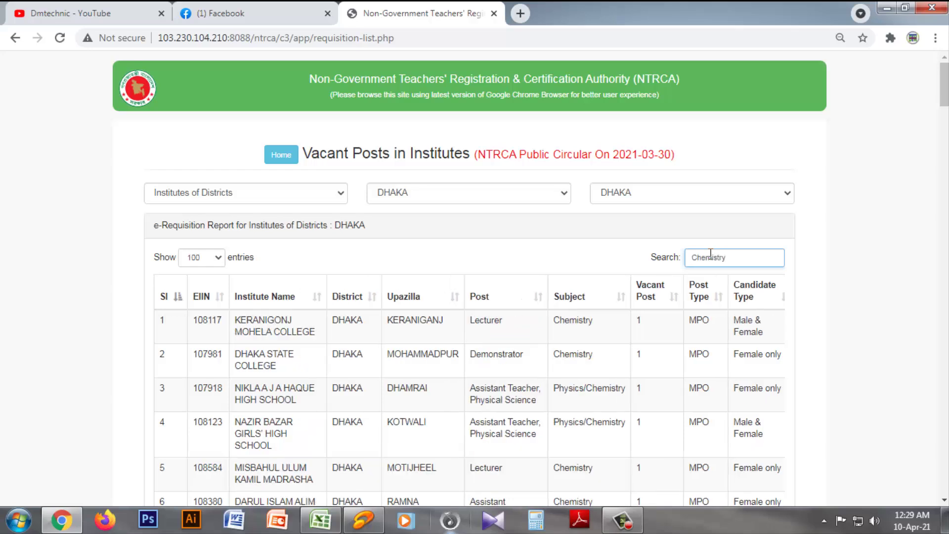
pyautogui.click(879, 302)
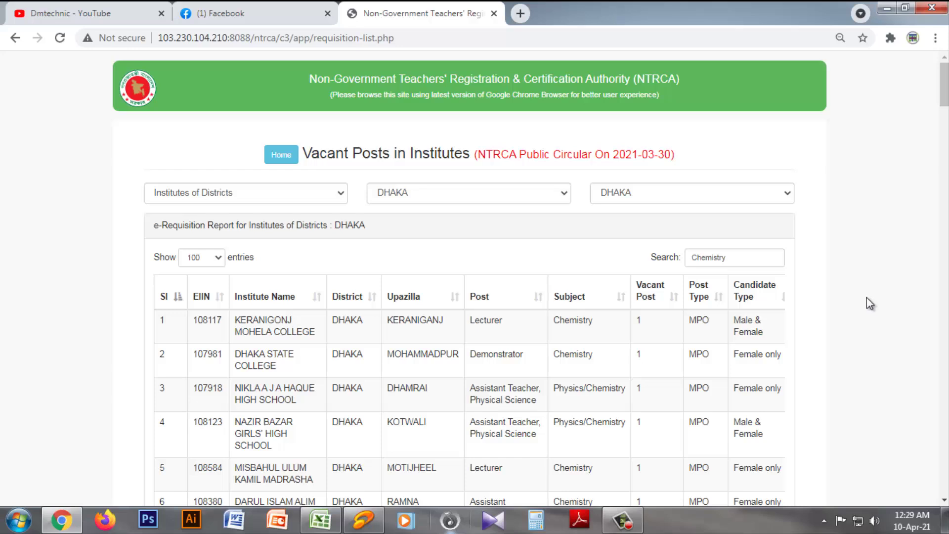
# - Copy the complete table row 12 for MUKSUDPUR GIRLS HIGH SCHOOL from the filtered vacant posts
pyautogui.scroll(-3, 866, 298)
pyautogui.scroll(-2, 869, 299)
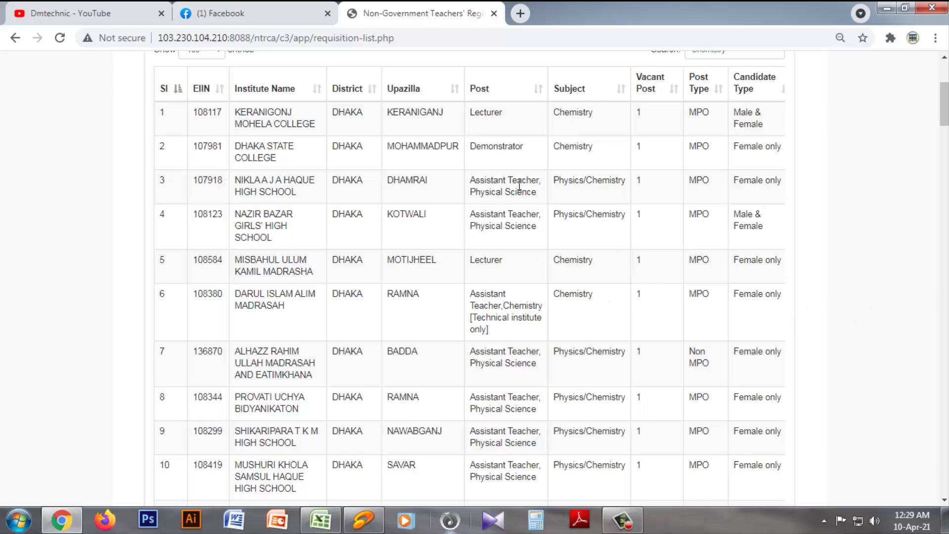
pyautogui.moveTo(945, 121); pyautogui.dragTo(946, 112)
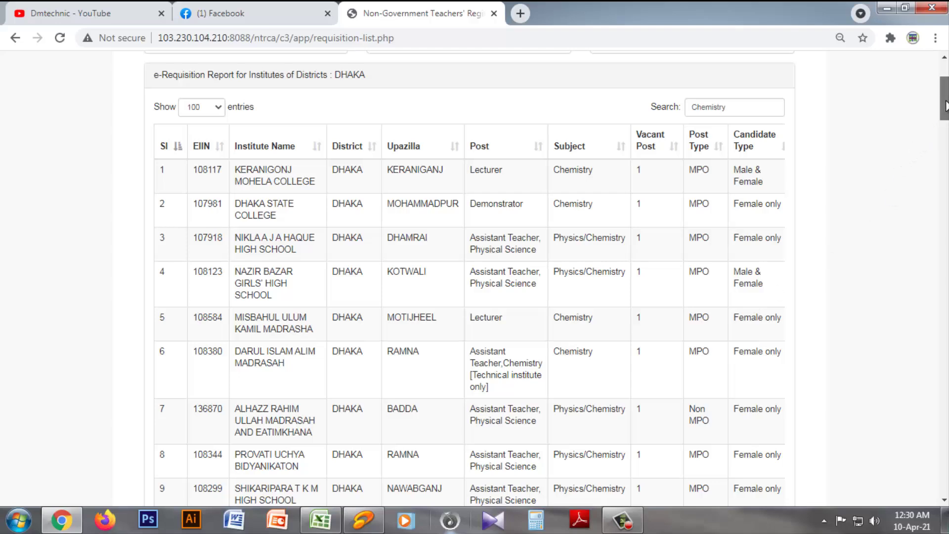
pyautogui.moveTo(944, 106); pyautogui.dragTo(946, 149)
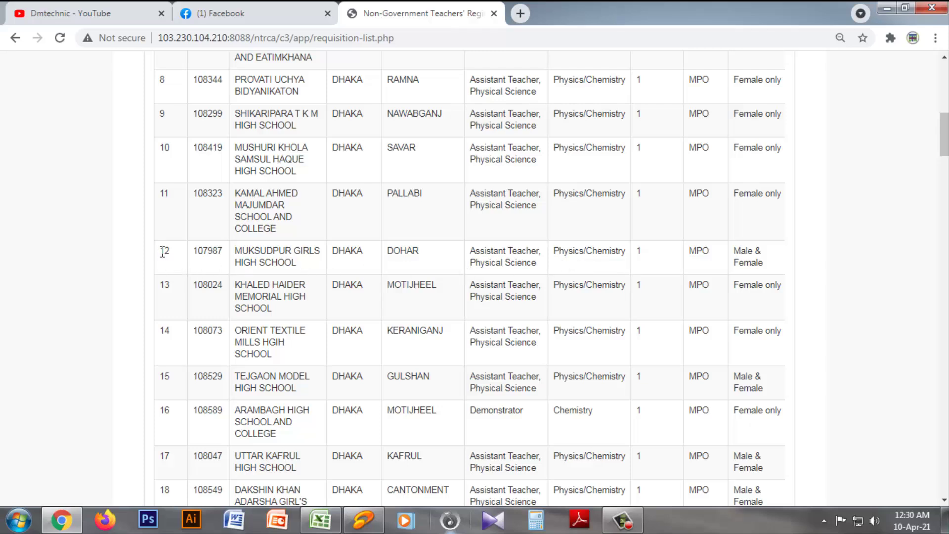
pyautogui.moveTo(162, 250); pyautogui.dragTo(769, 268)
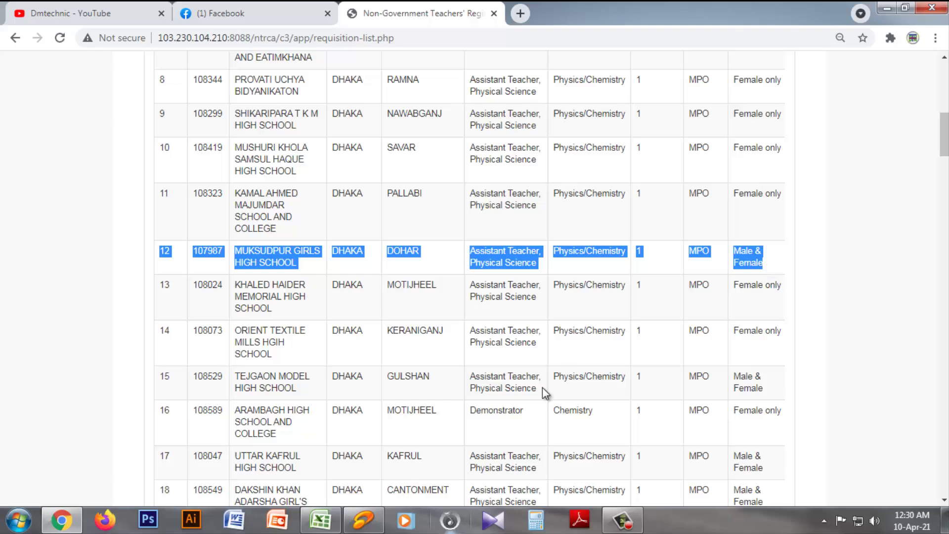
pyautogui.hotkey('ctrl', 'c')
# - Switch to the Excel workbook Book1 and clear the contents of cell A4
pyautogui.click(326, 521)
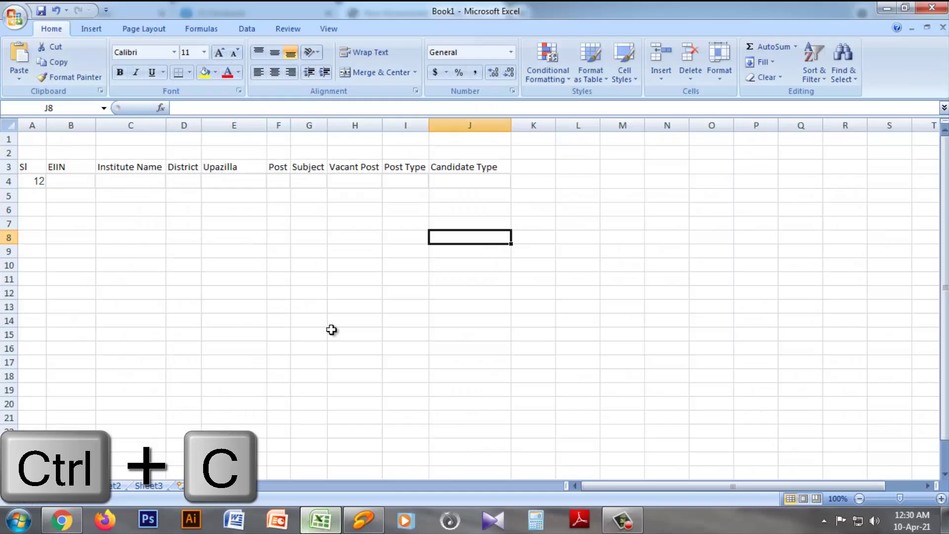
pyautogui.click(39, 181)
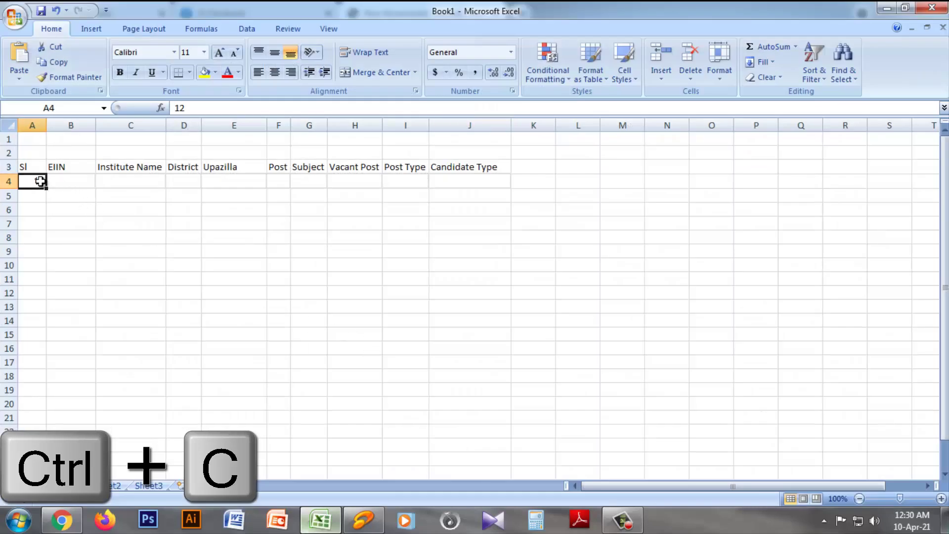
pyautogui.press('Delete')
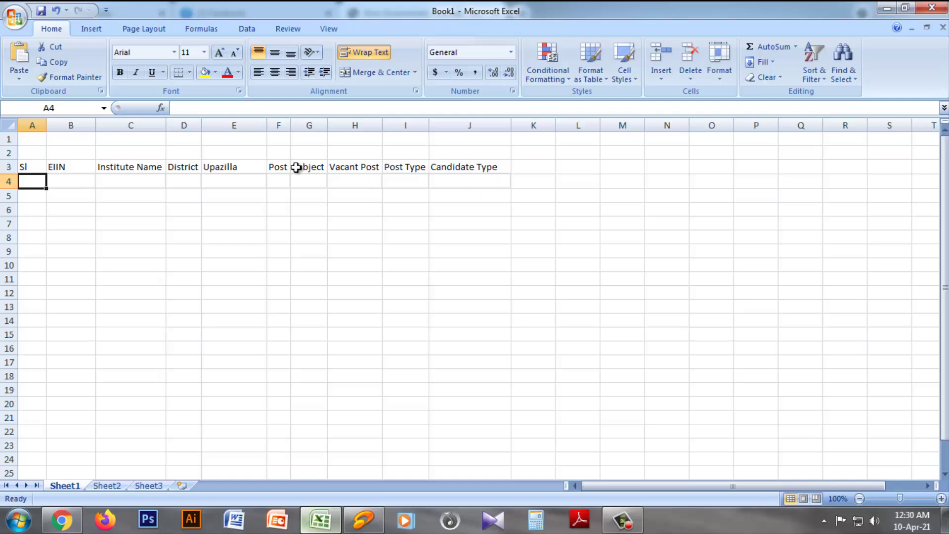
# - Merge and center cells E1:F1 and enter the title Dhaka Division
pyautogui.moveTo(214, 141); pyautogui.dragTo(280, 140)
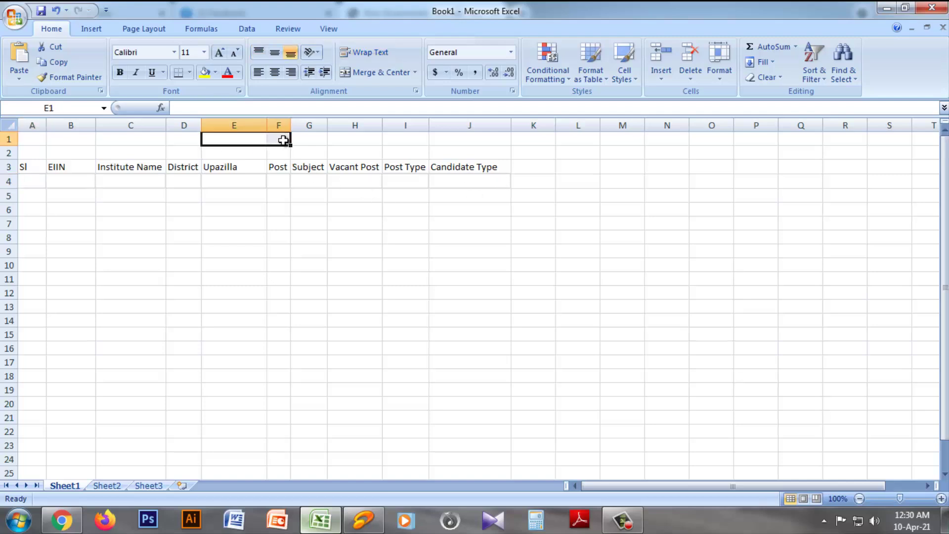
pyautogui.click(385, 75)
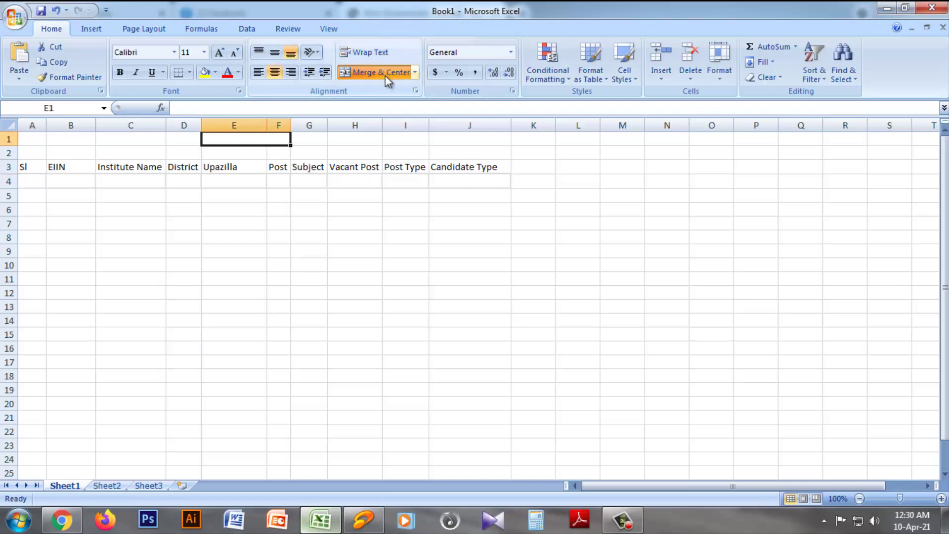
pyautogui.doubleClick(258, 141)
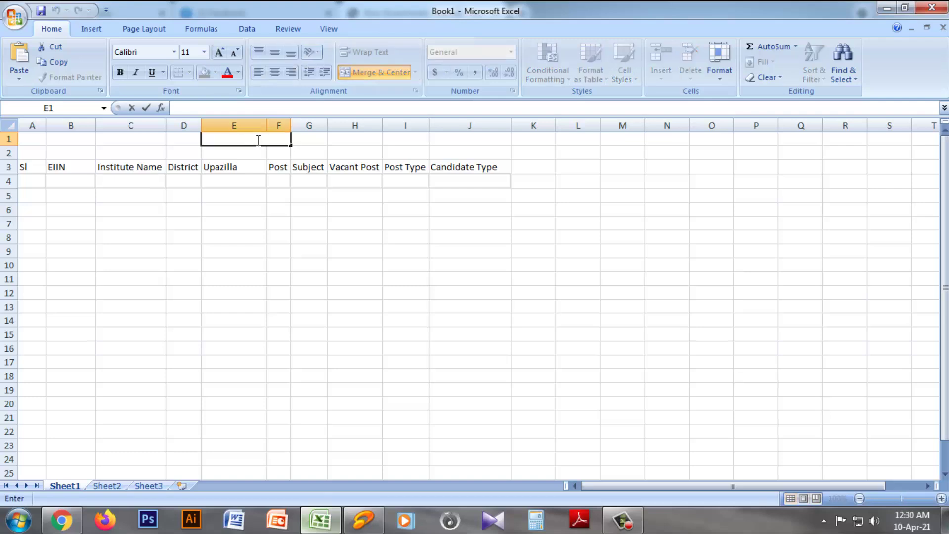
pyautogui.write('d')
pyautogui.press('BackSpace')
pyautogui.write('Dhaka Di')
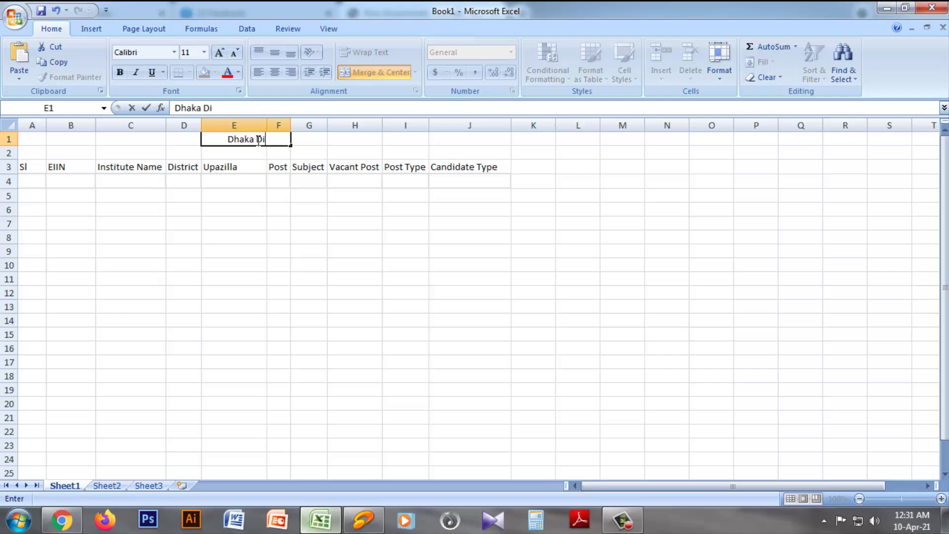
pyautogui.write('vision')
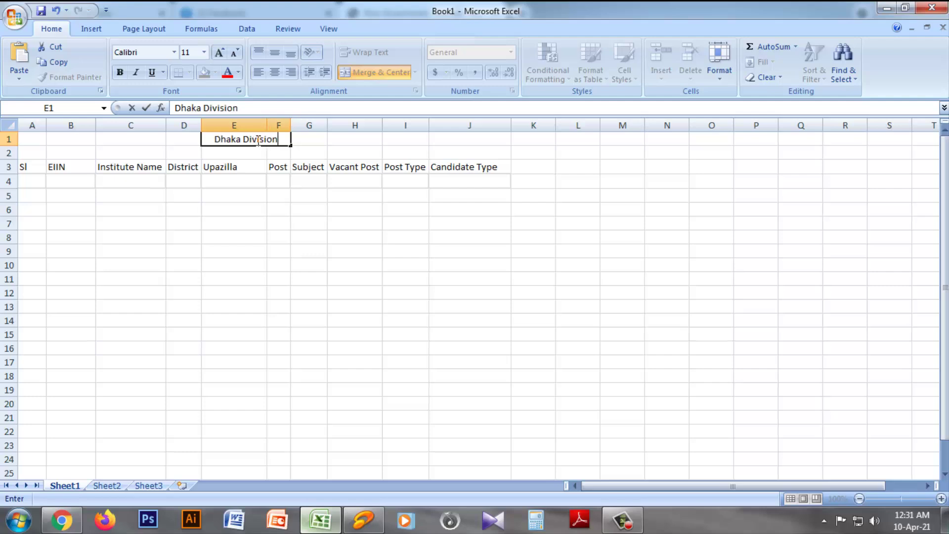
pyautogui.click(274, 154)
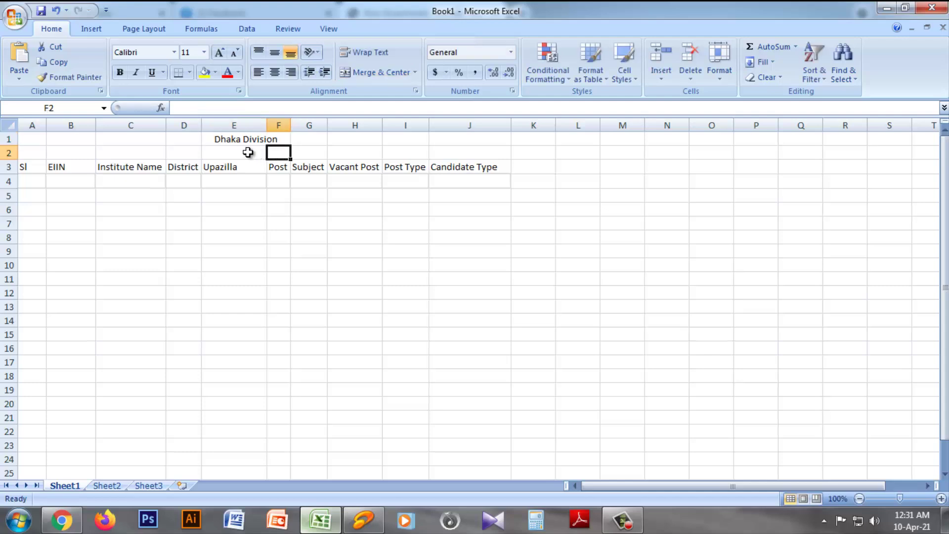
# - Merge and center cells E2:F2 and enter Dhaka as the district heading
pyautogui.moveTo(248, 150); pyautogui.dragTo(274, 150)
pyautogui.click(370, 72)
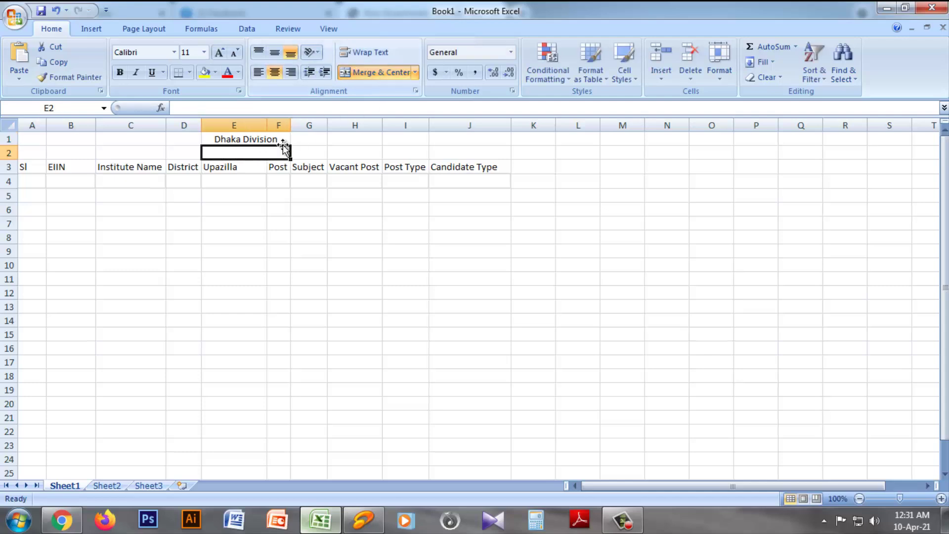
pyautogui.doubleClick(254, 153)
pyautogui.write('D')
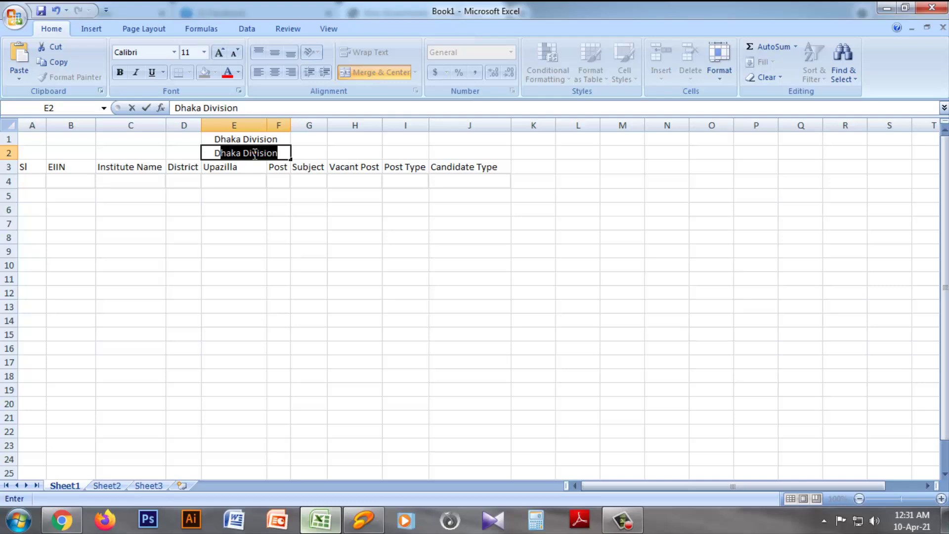
pyautogui.write('haka')
pyautogui.press('BackSpace')
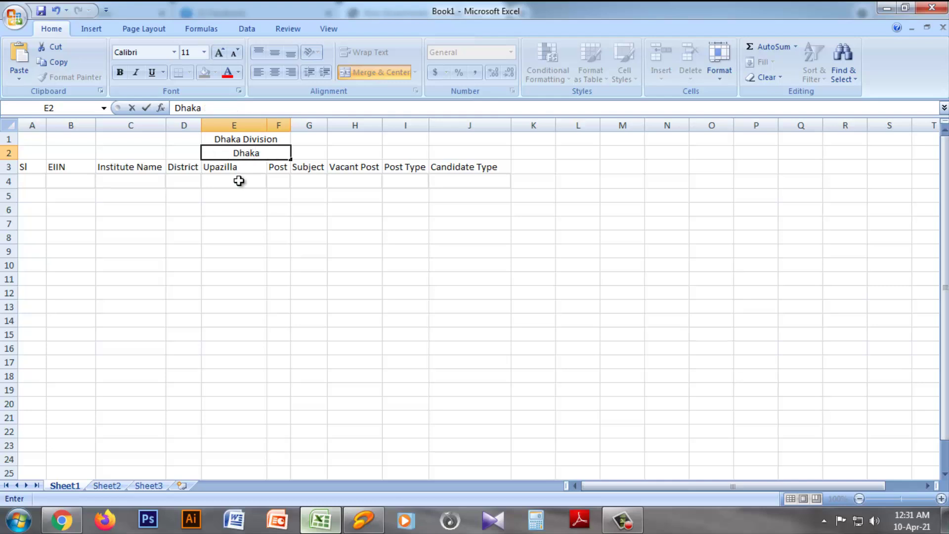
pyautogui.click(277, 180)
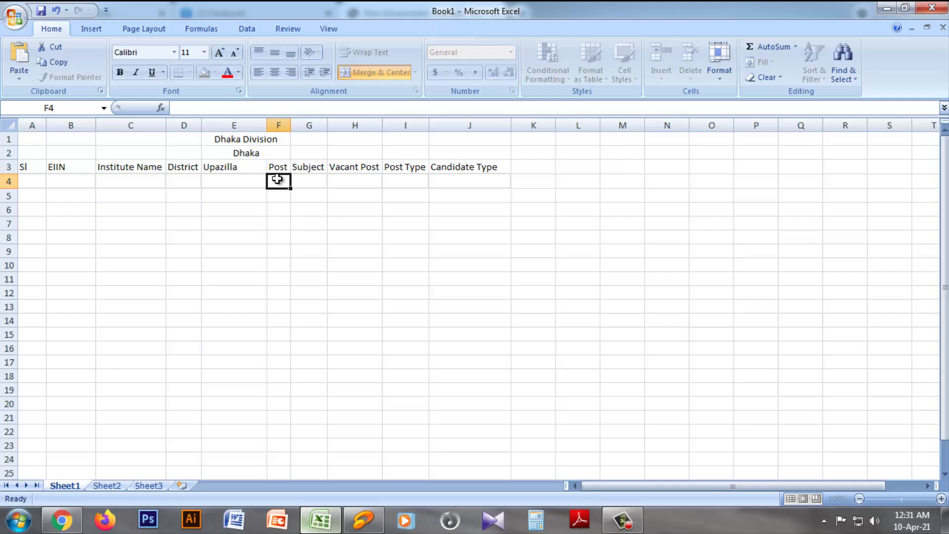
# - Paste the copied vacancy row into cells A4:J4 of the Excel sheet, under the column headings
pyautogui.click(81, 525)
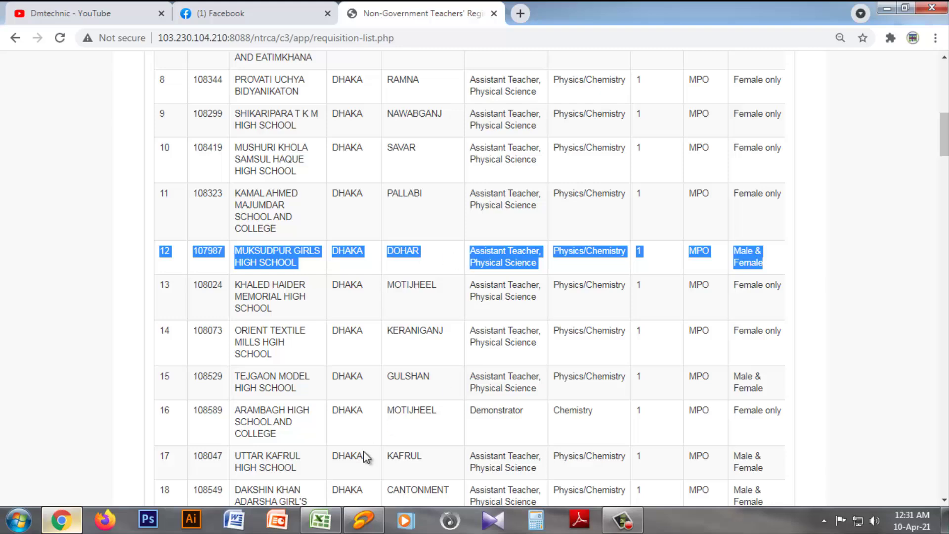
pyautogui.click(320, 521)
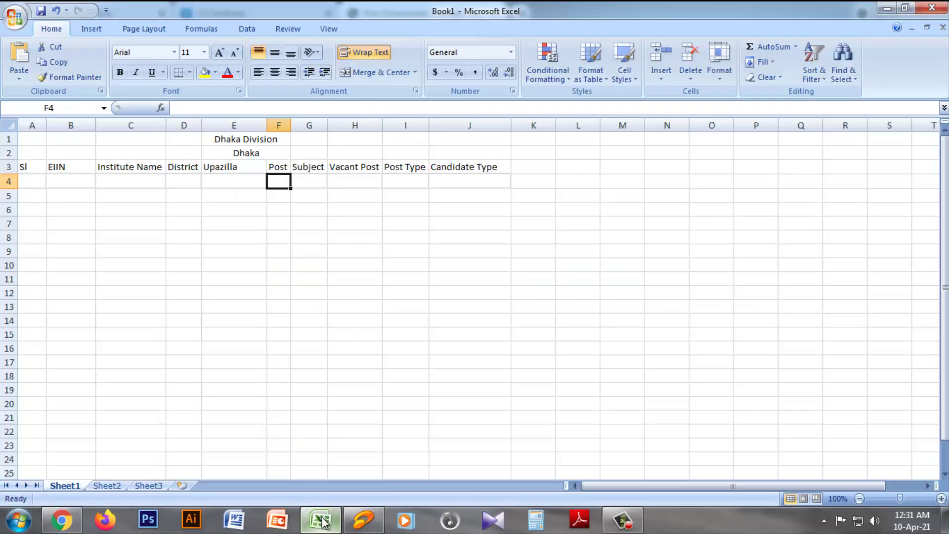
pyautogui.moveTo(33, 183); pyautogui.dragTo(478, 183)
pyautogui.hotkey('ctrl', 'v')
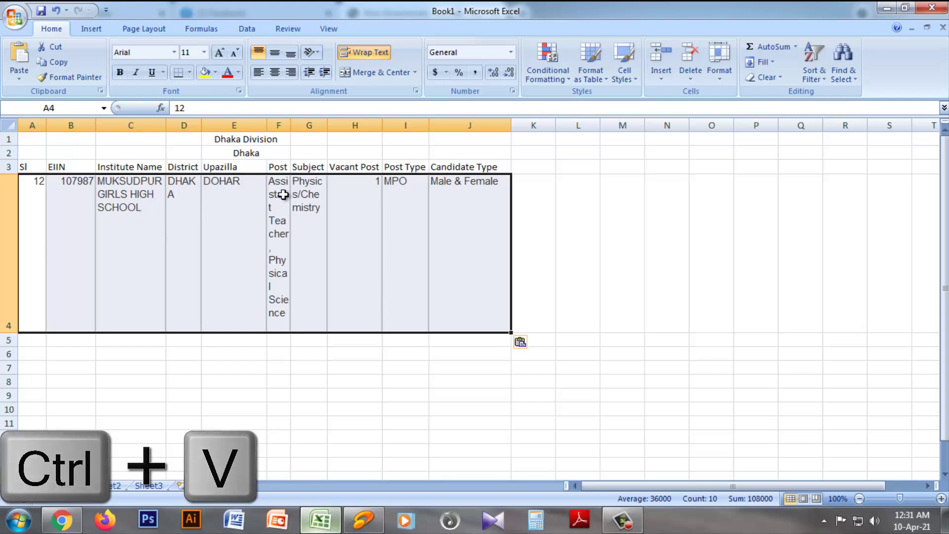
pyautogui.click(541, 238)
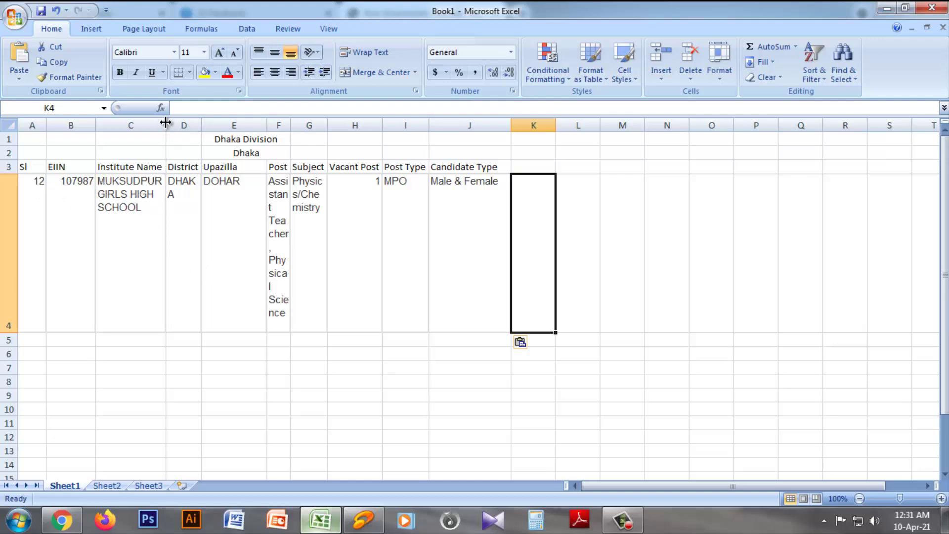
# - Widen the institute, district, post and subject columns to fit the vacancy text, and fit the height of row 4 to its contents
pyautogui.moveTo(165, 123); pyautogui.dragTo(241, 127)
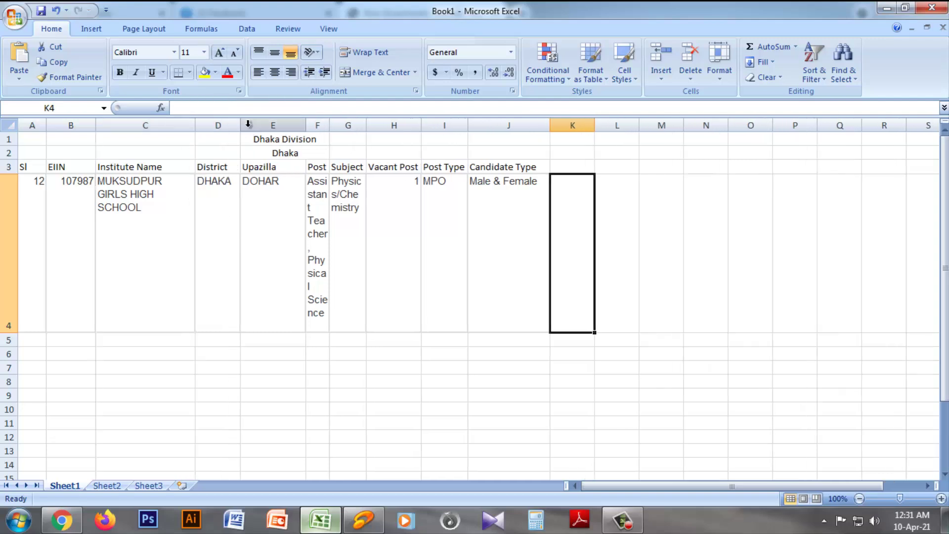
pyautogui.moveTo(329, 128); pyautogui.dragTo(547, 124)
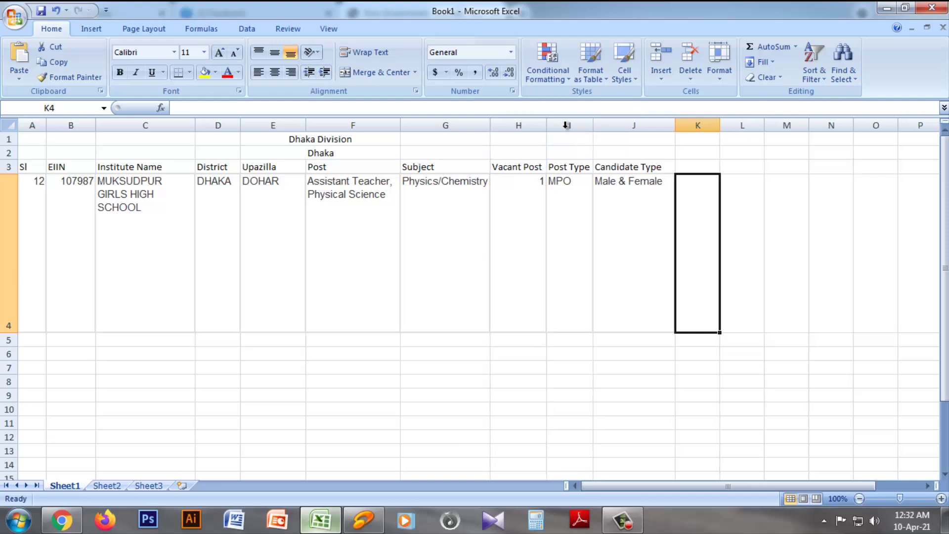
pyautogui.moveTo(675, 124)
pyautogui.mouseDown()
pyautogui.moveTo(689, 123)
pyautogui.moveTo(673, 127)
pyautogui.mouseUp()
pyautogui.click(687, 123)
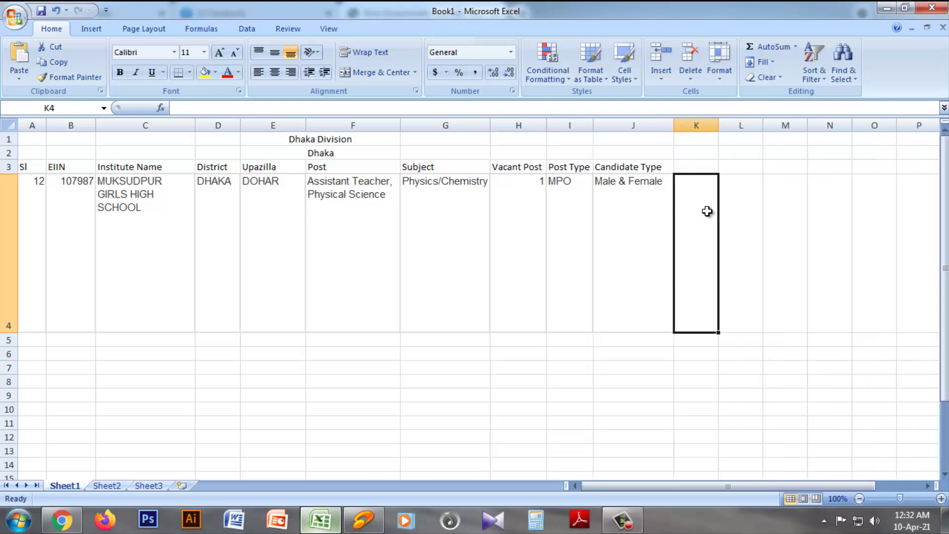
pyautogui.click(735, 222)
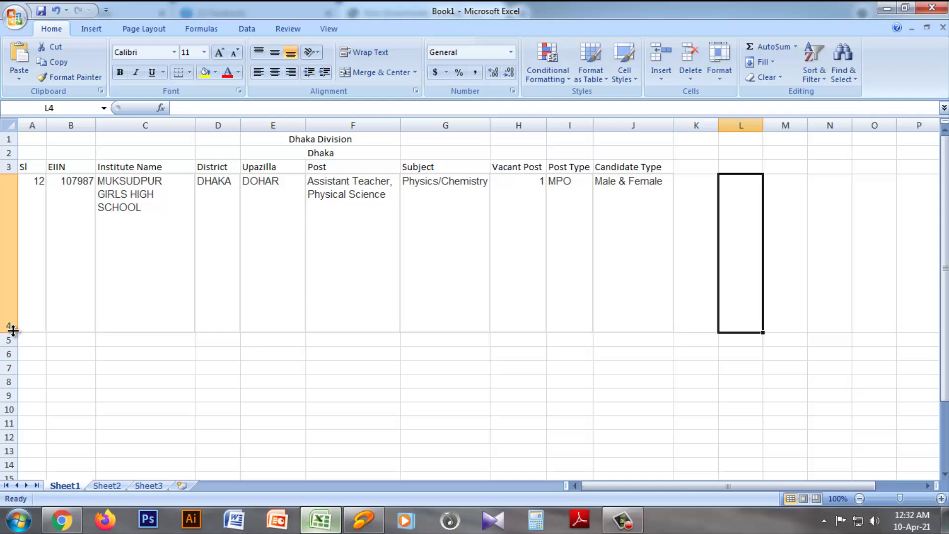
pyautogui.doubleClick(13, 330)
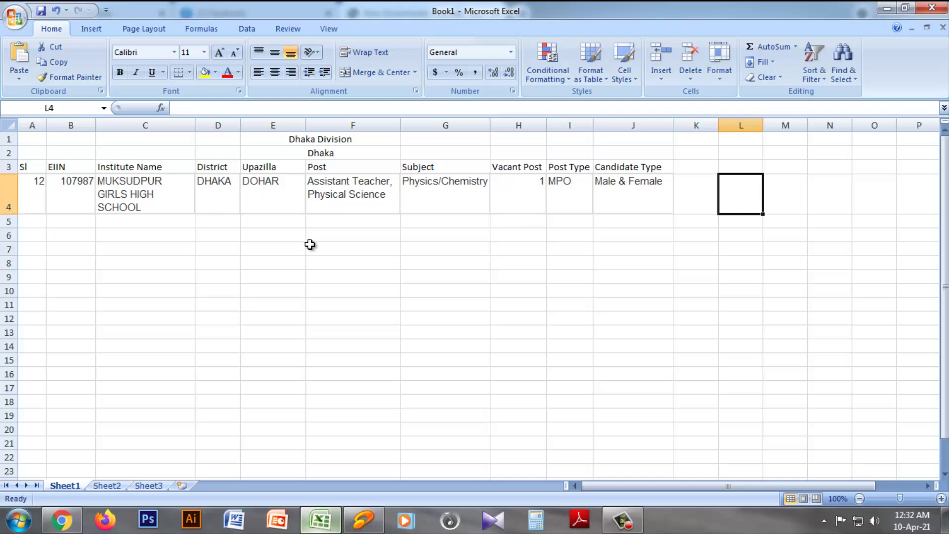
# - Copy vacancy row 18, Dakshin Khan Adarsha Girl's High School, from the NTRCA list in Chrome into cells A5:J5 of the Excel sheet
pyautogui.click(61, 519)
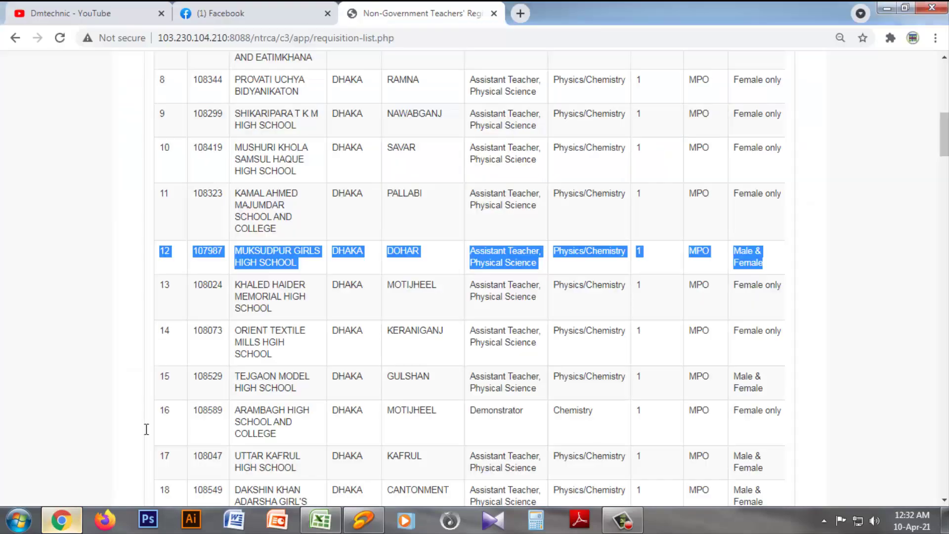
pyautogui.scroll(-3, 475, 341)
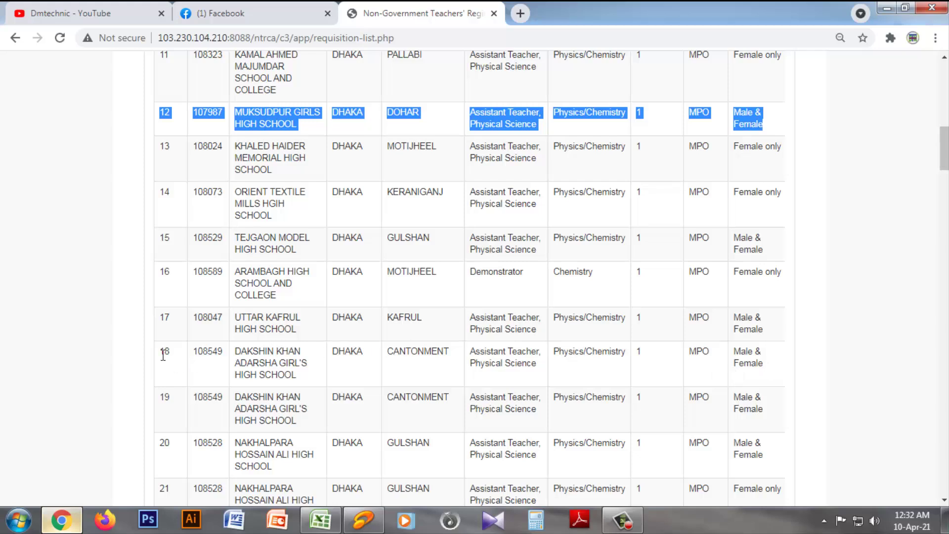
pyautogui.moveTo(163, 355); pyautogui.dragTo(762, 363)
pyautogui.hotkey('ctrl', 'c')
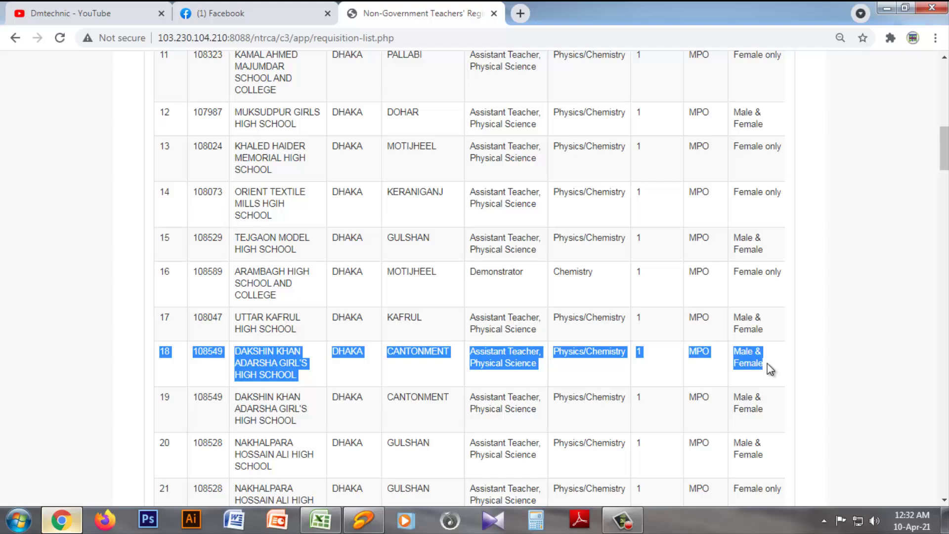
pyautogui.click(321, 520)
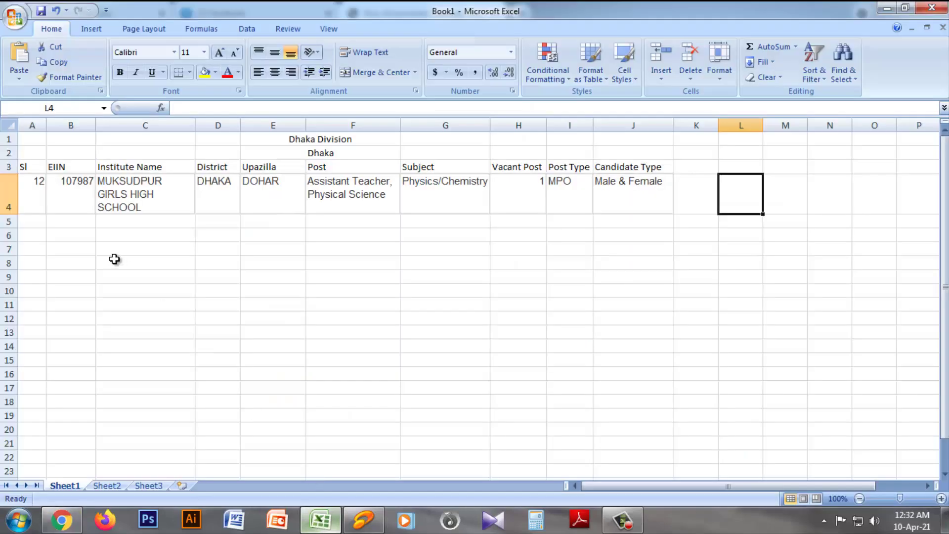
pyautogui.moveTo(27, 222); pyautogui.dragTo(621, 223)
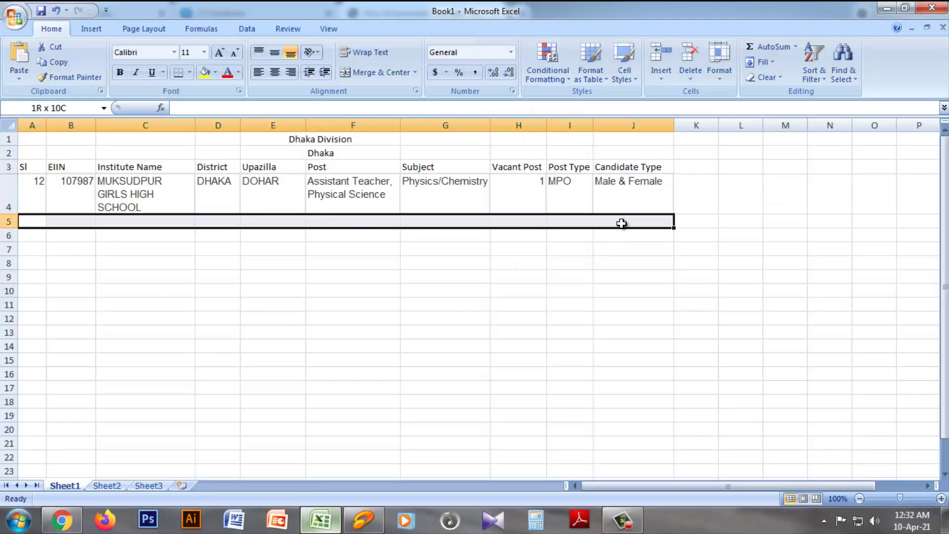
pyautogui.hotkey('ctrl', 'v')
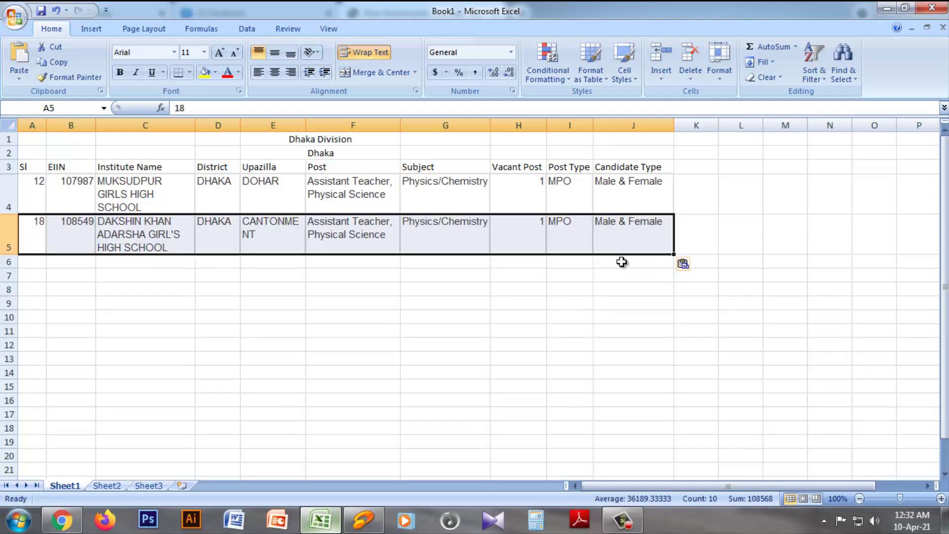
# - Copy vacancy row 19 for the same school from the NTRCA list in Chrome into cells A6:J6 of the Excel sheet
pyautogui.click(63, 520)
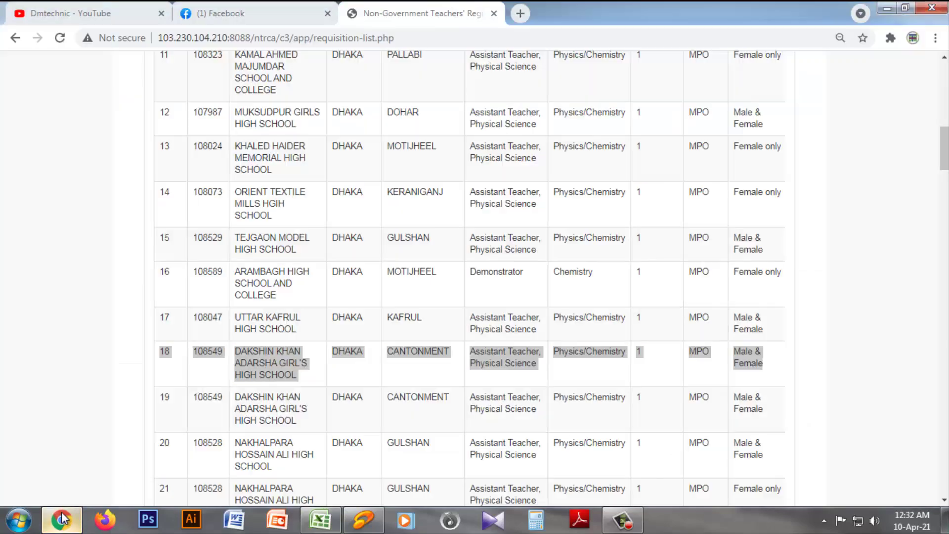
pyautogui.scroll(-3, 411, 397)
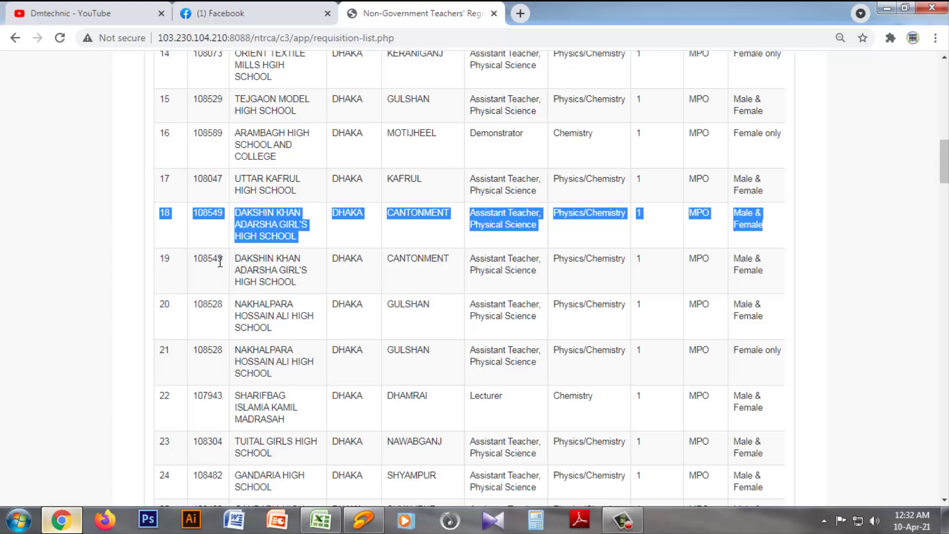
pyautogui.moveTo(165, 263); pyautogui.dragTo(783, 283)
pyautogui.hotkey('ctrl', 'c')
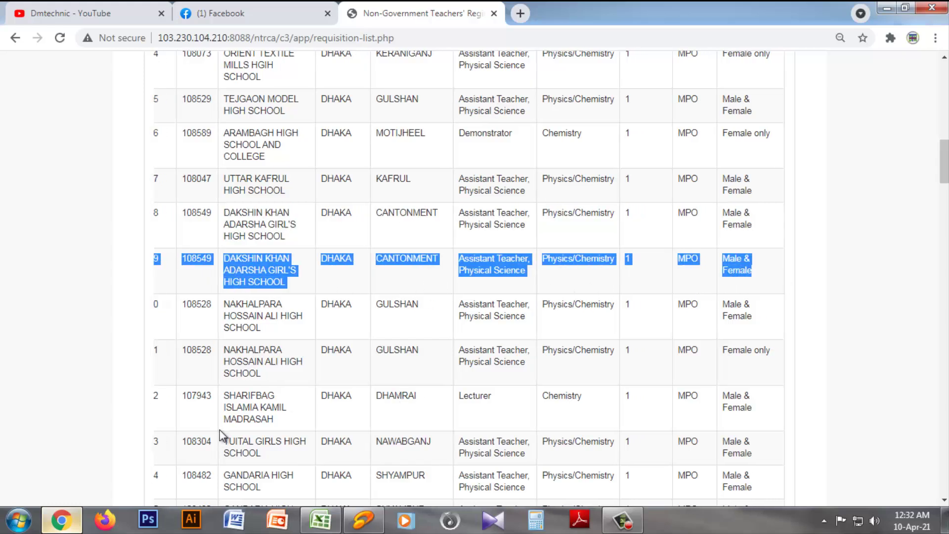
pyautogui.click(60, 519)
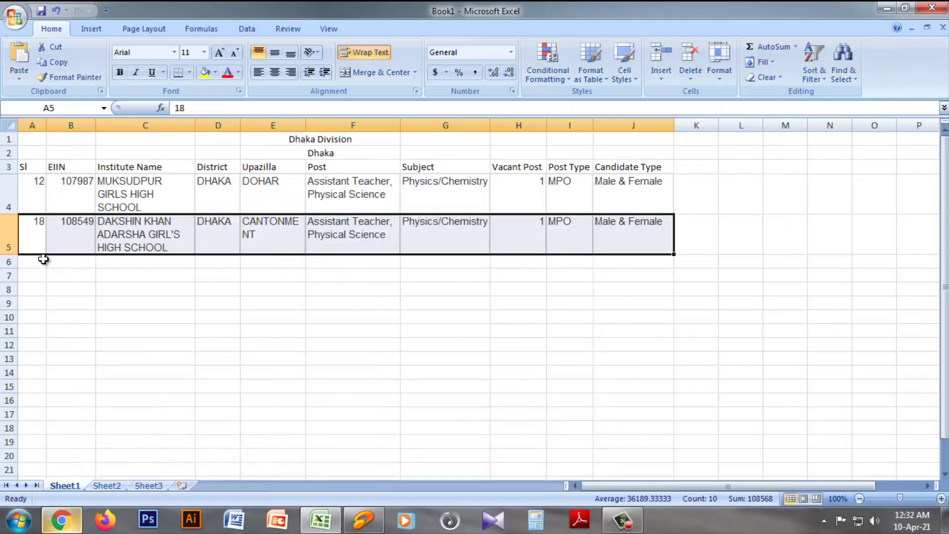
pyautogui.moveTo(43, 259); pyautogui.dragTo(661, 259)
pyautogui.hotkey('ctrl', 'v')
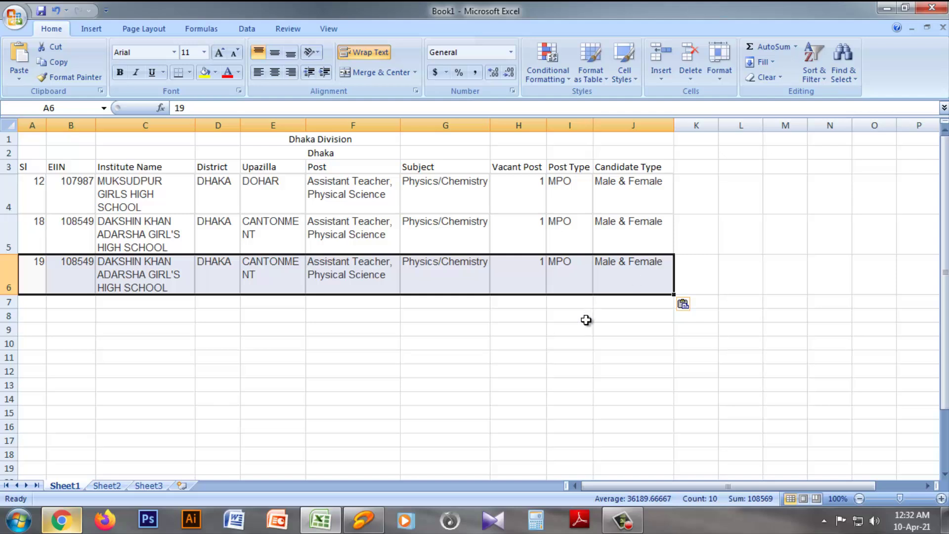
pyautogui.click(583, 312)
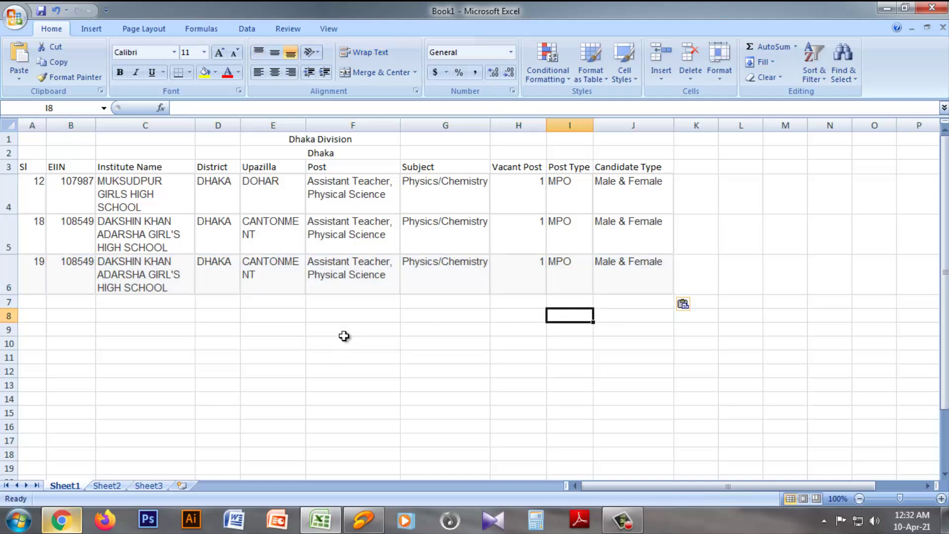
# - Widen the Upazilla column so that CANTONMENT fits on one line
pyautogui.doubleClick(307, 123)
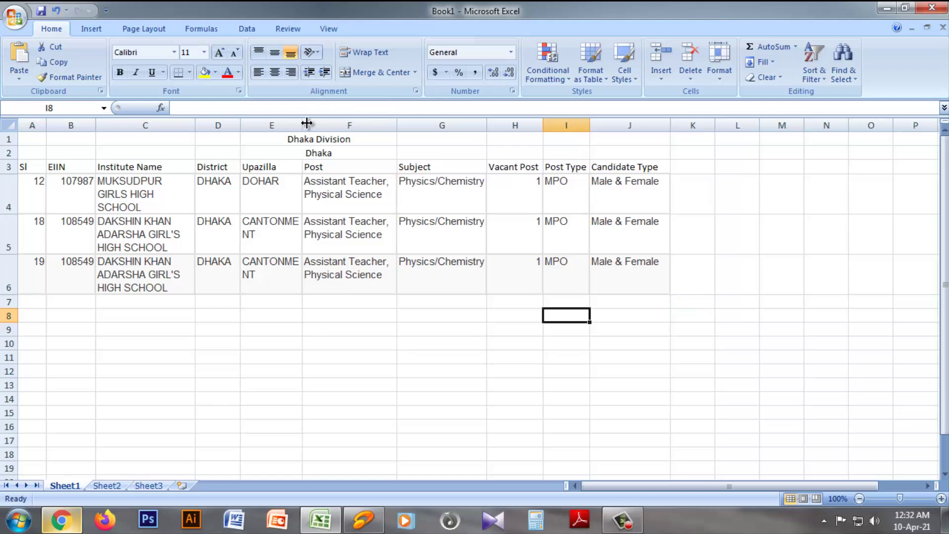
pyautogui.moveTo(303, 122); pyautogui.dragTo(315, 123)
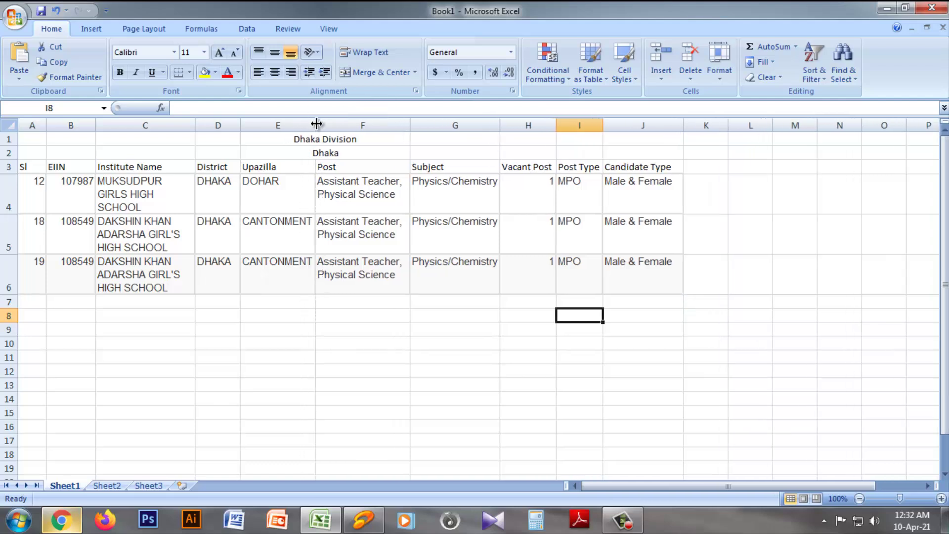
pyautogui.click(374, 304)
# - Switch to the NTRCA list in Chrome and copy the consecutive Male & Female vacancy rows 22 to 25
pyautogui.click(78, 514)
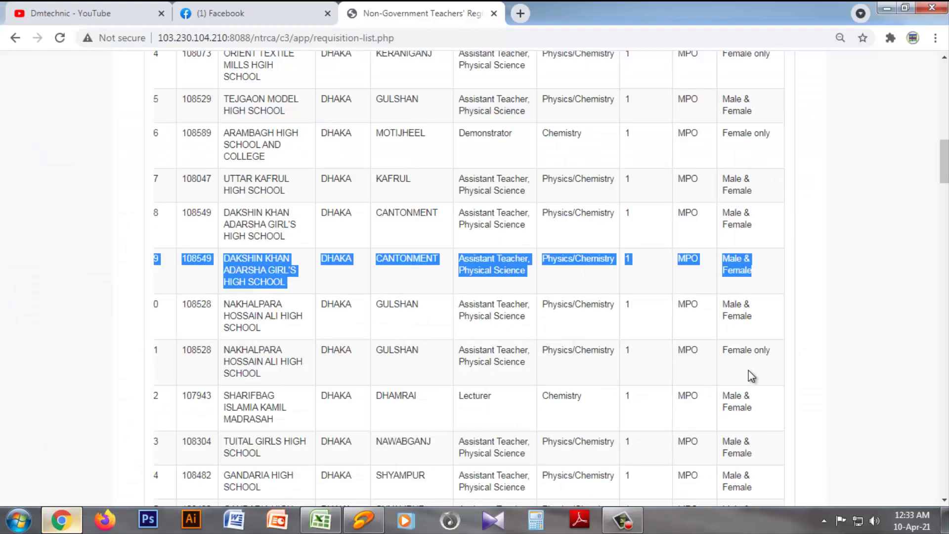
pyautogui.scroll(-2, 942, 188)
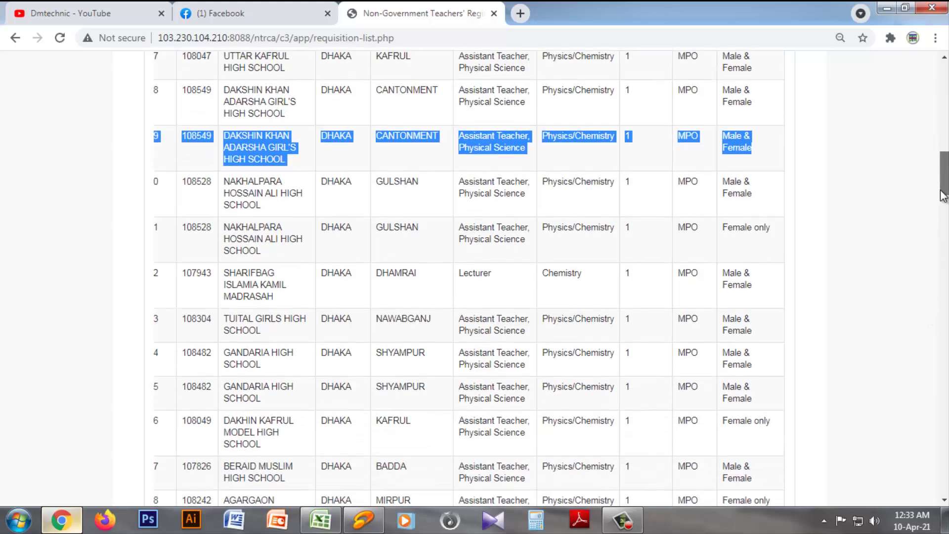
pyautogui.scroll(-1, 942, 195)
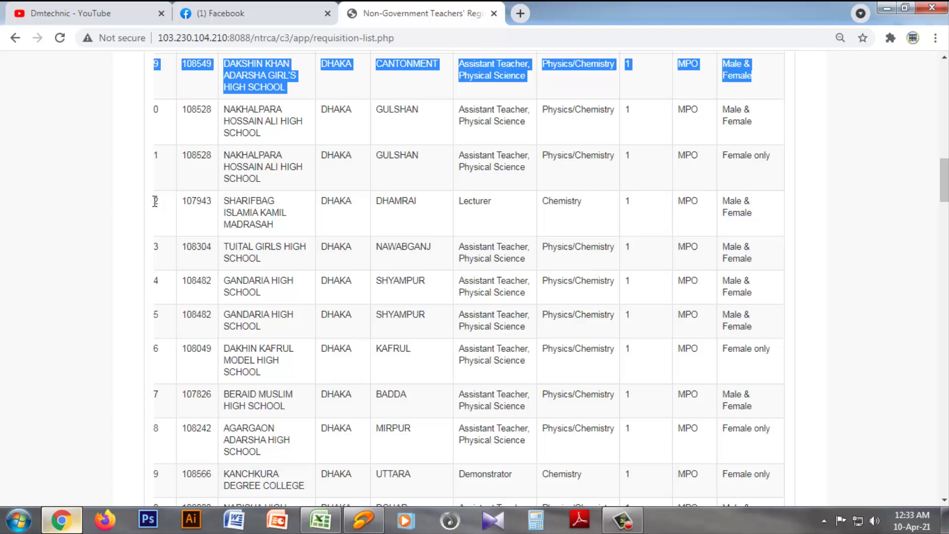
pyautogui.moveTo(150, 202); pyautogui.dragTo(250, 252)
pyautogui.click(878, 223)
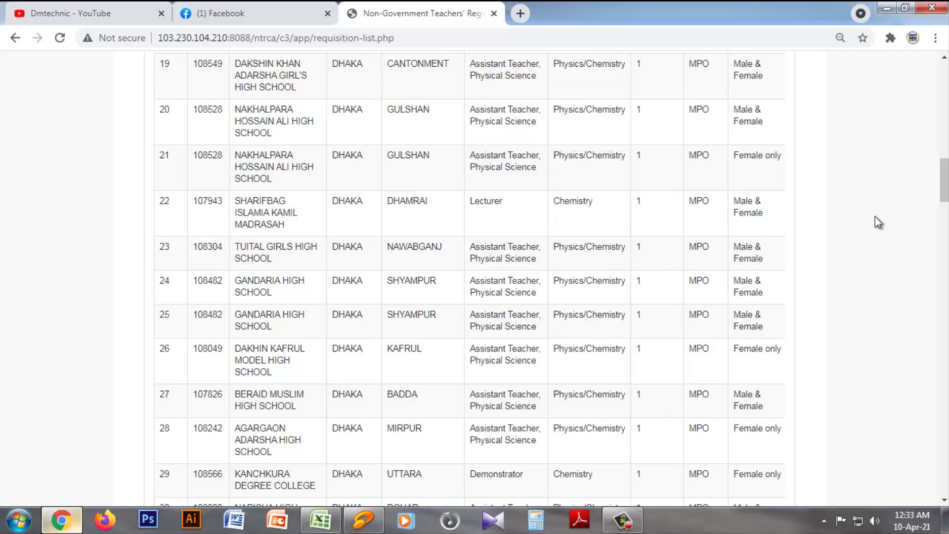
pyautogui.moveTo(163, 201); pyautogui.dragTo(775, 324)
pyautogui.hotkey('ctrl', 'c')
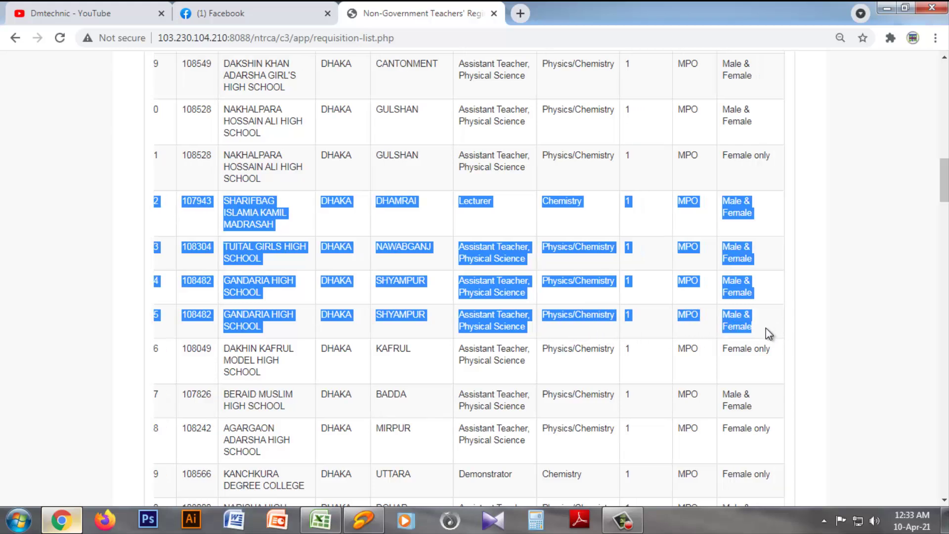
pyautogui.click(62, 521)
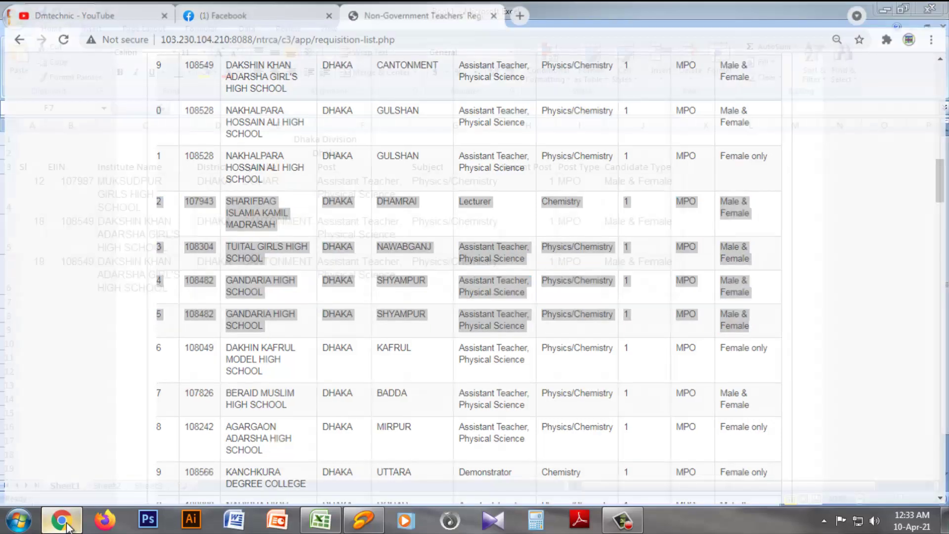
pyautogui.moveTo(33, 302); pyautogui.dragTo(645, 449)
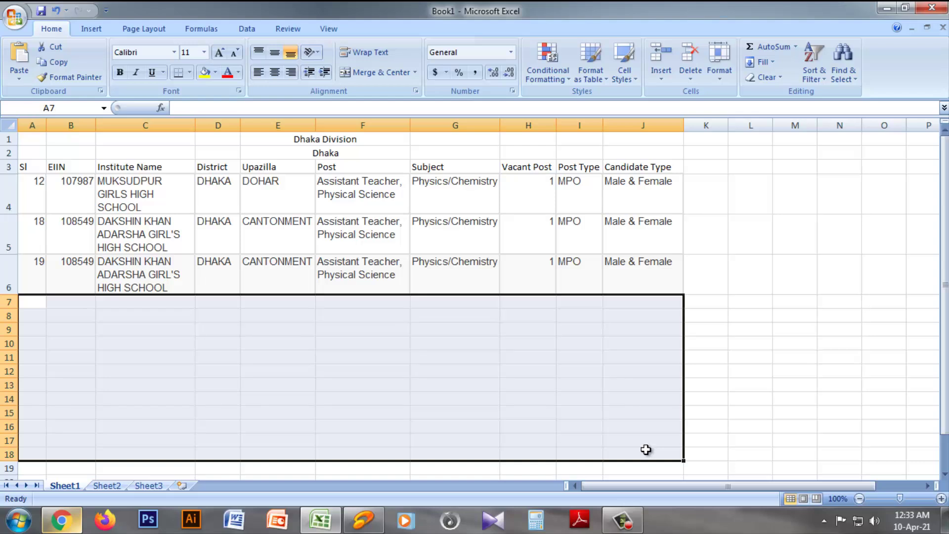
pyautogui.hotkey('ctrl', 'v')
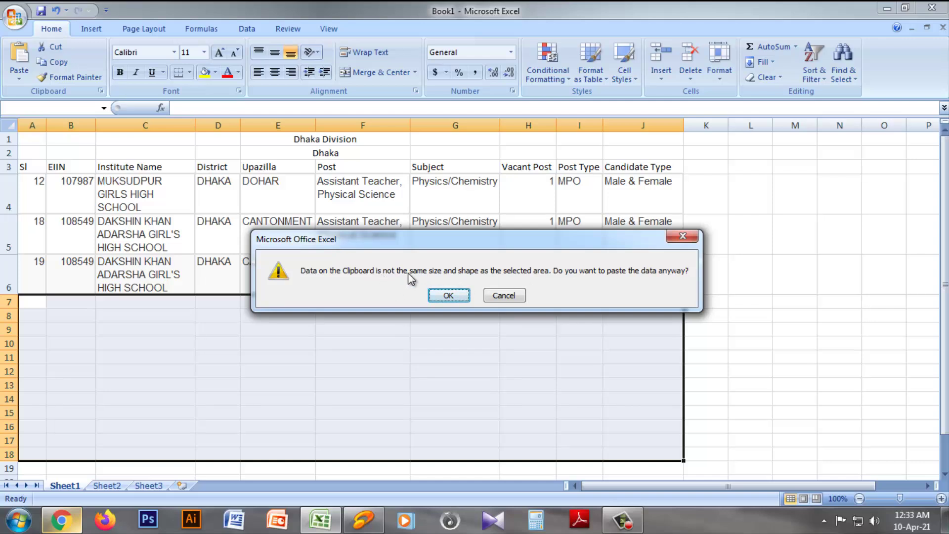
pyautogui.click(504, 296)
pyautogui.moveTo(944, 285); pyautogui.dragTo(945, 316)
pyautogui.click(719, 329)
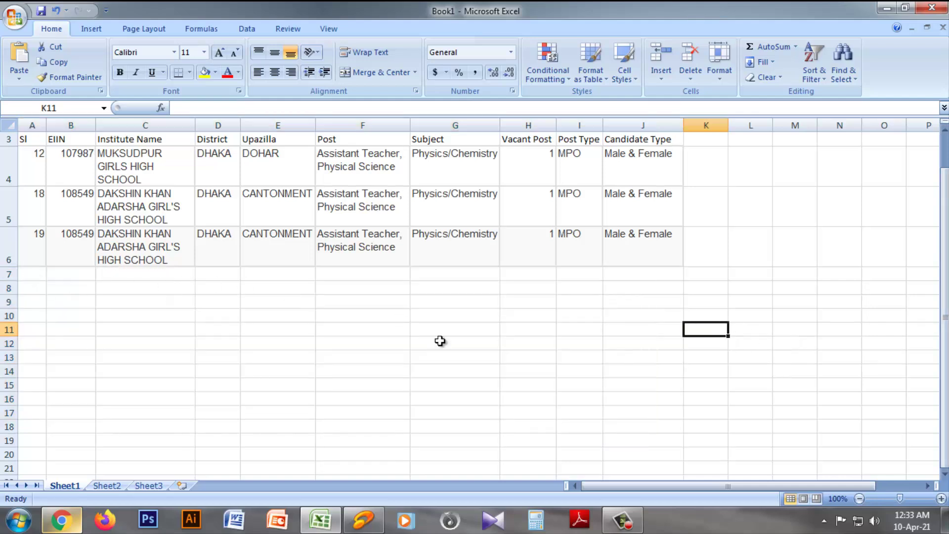
# - Paste the copied vacancy rows 22 to 25 below row 6, starting at cell A7, and undo the paste
pyautogui.moveTo(34, 276); pyautogui.dragTo(670, 426)
pyautogui.hotkey('ctrl', 'v')
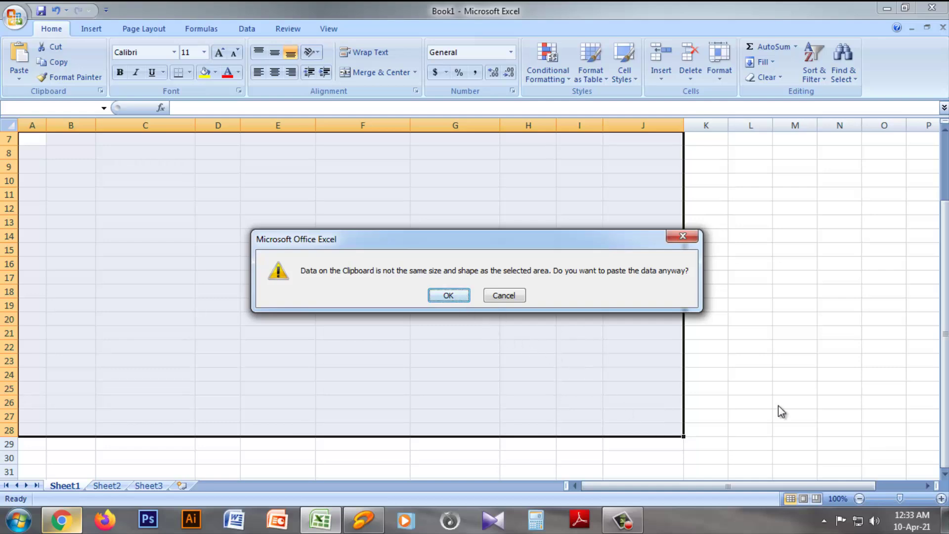
pyautogui.click(448, 296)
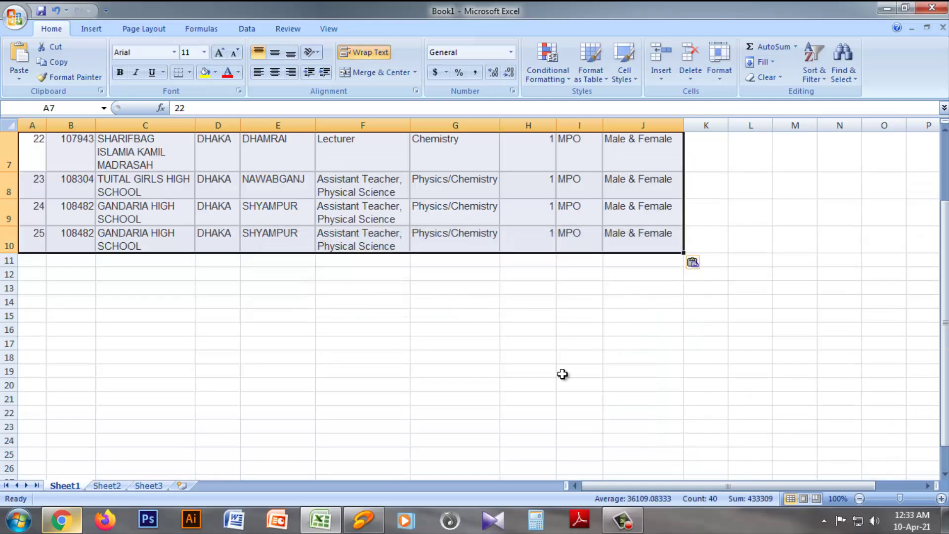
pyautogui.moveTo(946, 269); pyautogui.dragTo(945, 229)
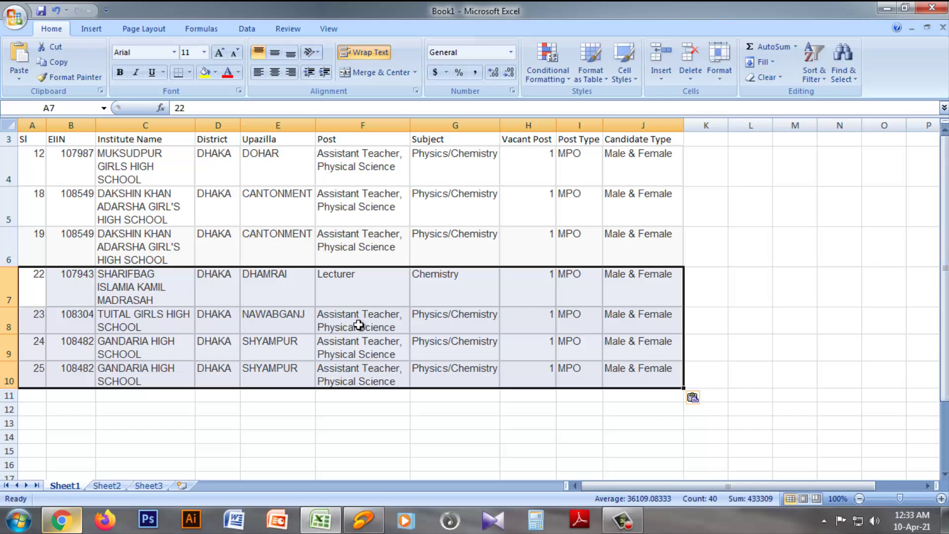
pyautogui.hotkey('ctrl', 'z')
pyautogui.click(760, 348)
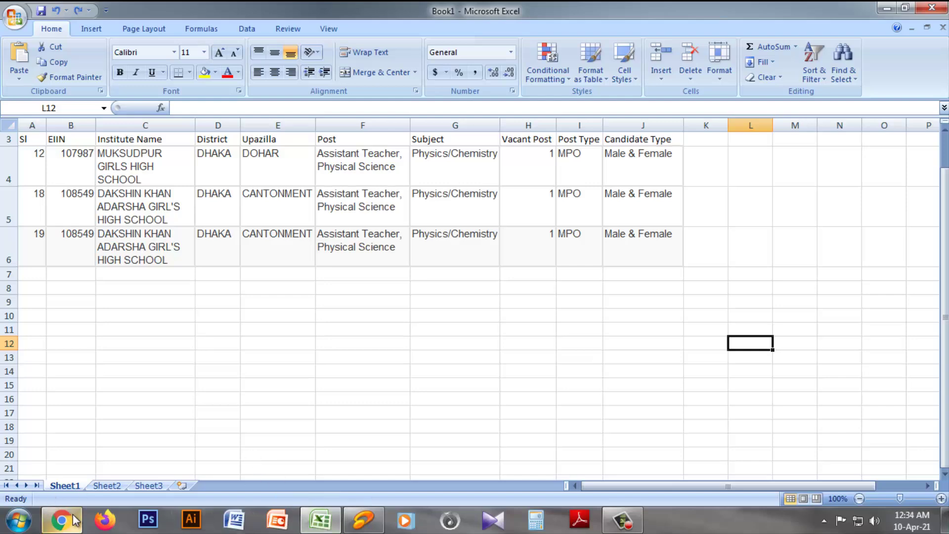
# - Copy vacancy rows 22 to 25 from the NTRCA list in Chrome again and paste them into the Excel sheet starting at cell A7
pyautogui.click(55, 519)
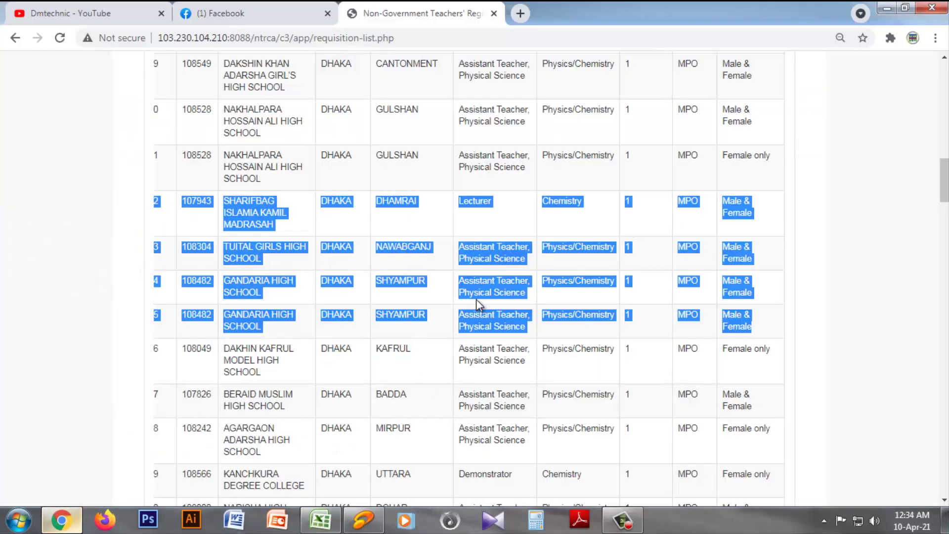
pyautogui.click(47, 522)
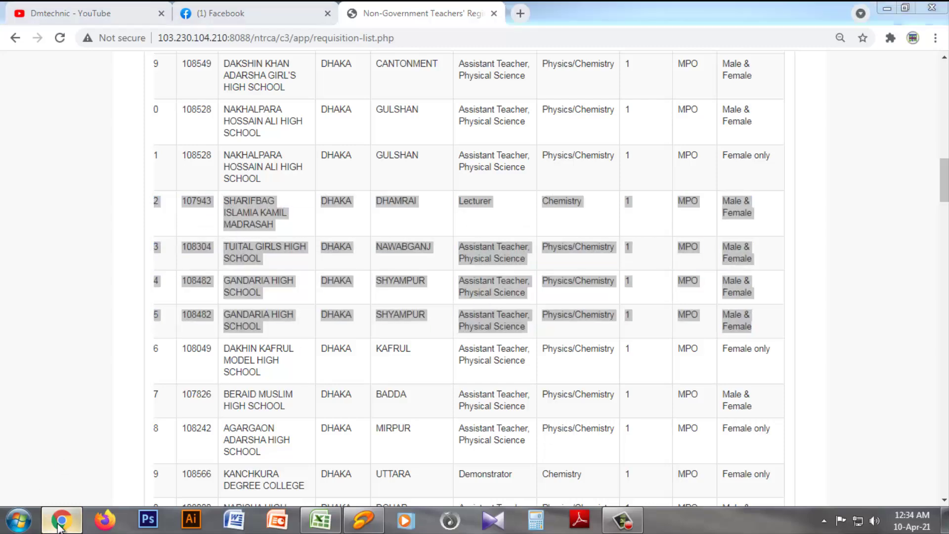
pyautogui.moveTo(32, 275); pyautogui.dragTo(672, 450)
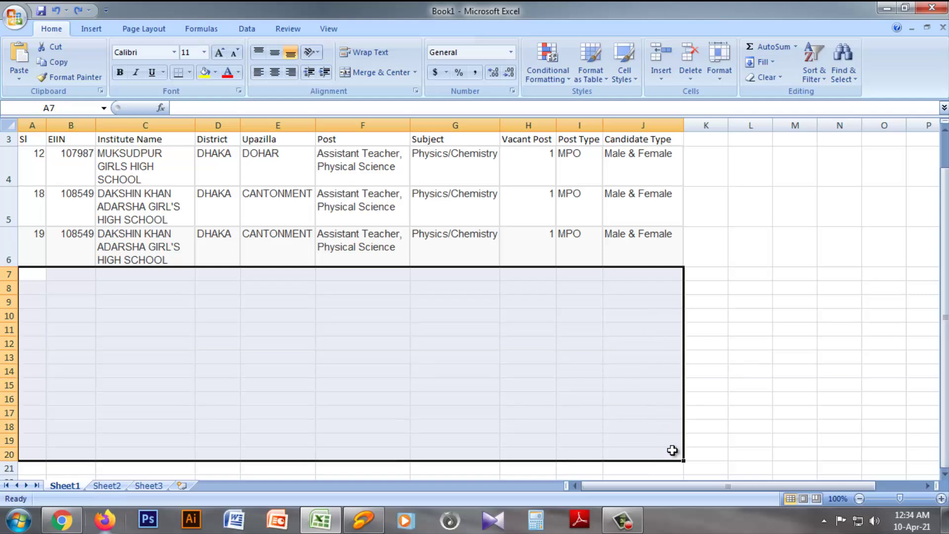
pyautogui.hotkey('ctrl', 'v')
pyautogui.click(458, 301)
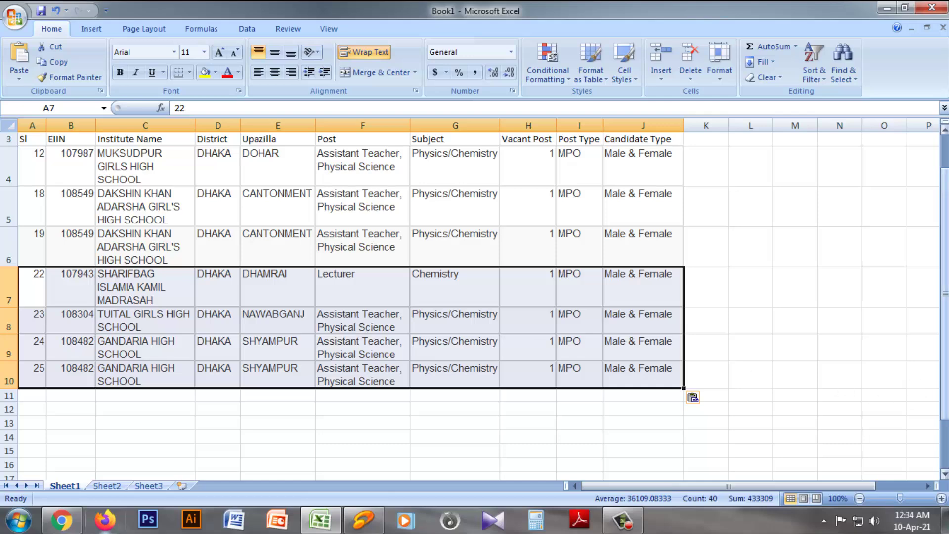
pyautogui.scroll(-1, 944, 395)
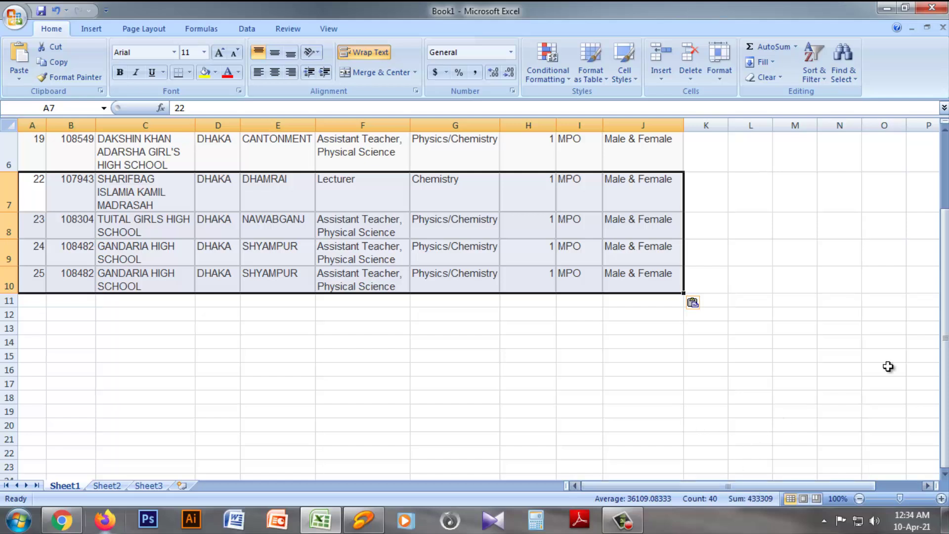
pyautogui.click(785, 337)
pyautogui.moveTo(944, 377); pyautogui.dragTo(944, 303)
pyautogui.moveTo(944, 234); pyautogui.dragTo(945, 306)
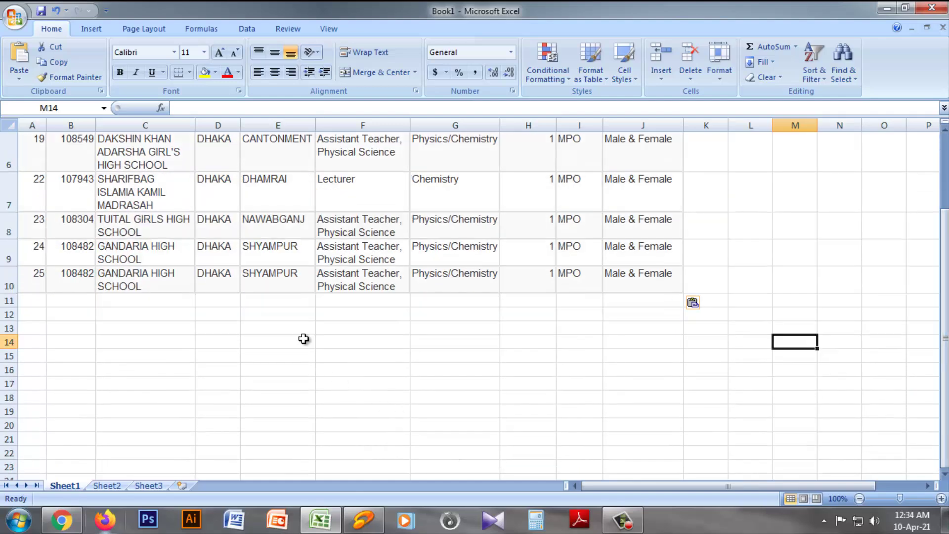
# - Merge and center cells E12:F12 below the Dhaka entries and enter the district heading GAZIPUR there
pyautogui.moveTo(258, 316); pyautogui.dragTo(392, 314)
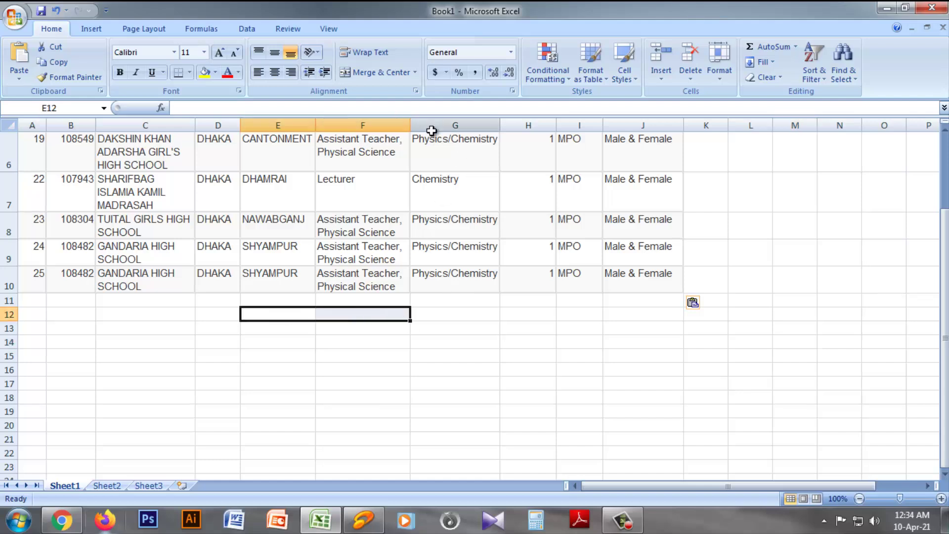
pyautogui.click(377, 74)
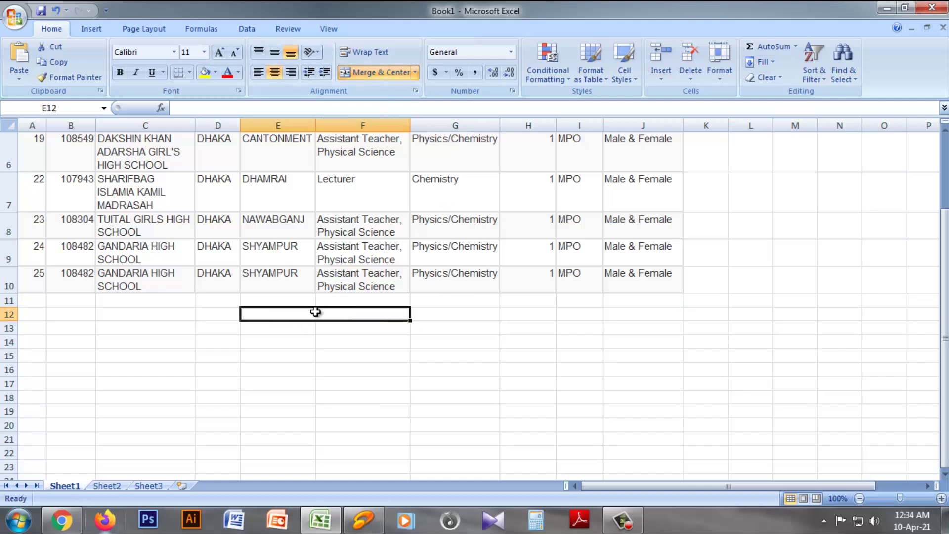
pyautogui.doubleClick(316, 312)
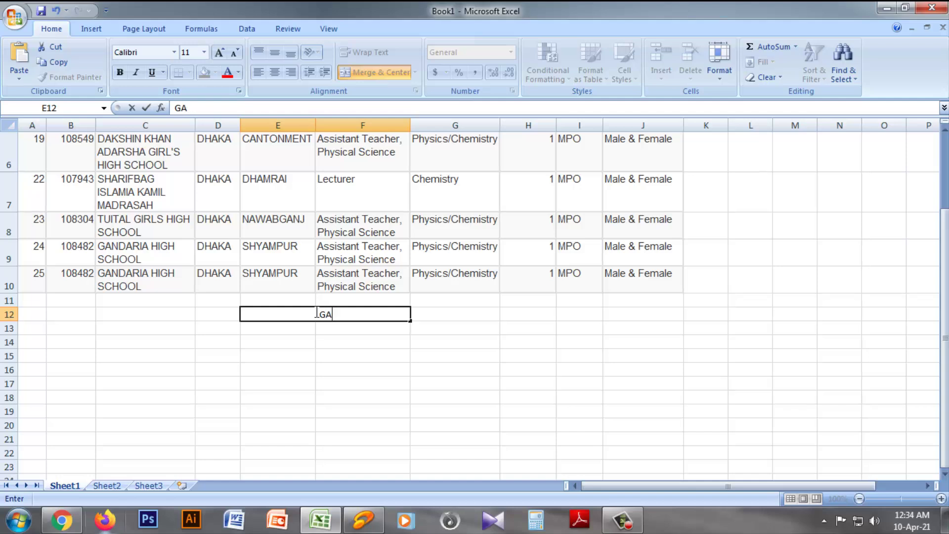
pyautogui.write('GAZIPUR')
pyautogui.click(452, 331)
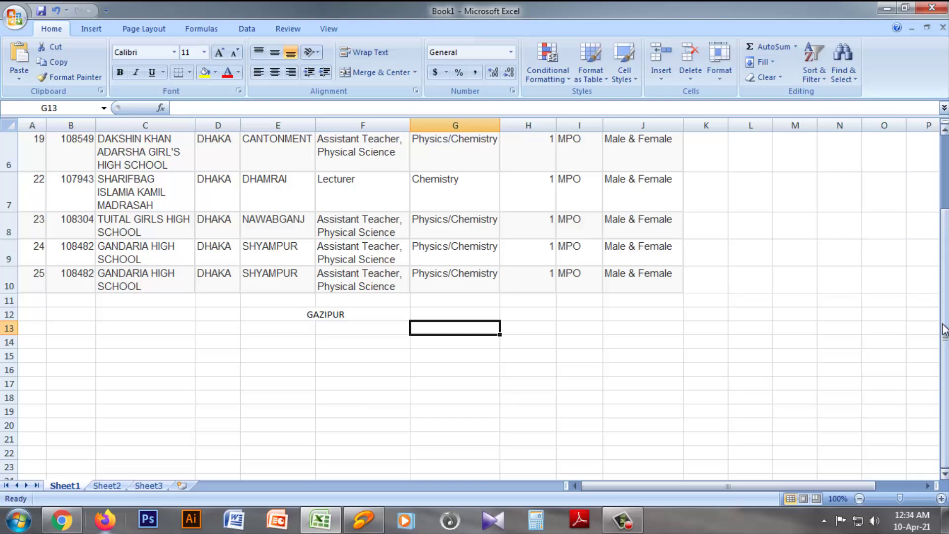
pyautogui.moveTo(944, 348); pyautogui.dragTo(944, 344)
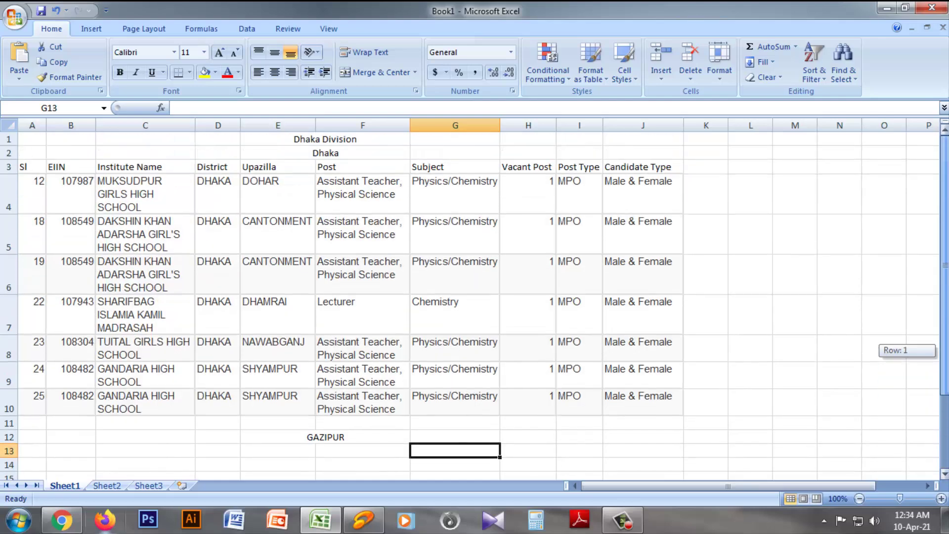
pyautogui.click(712, 346)
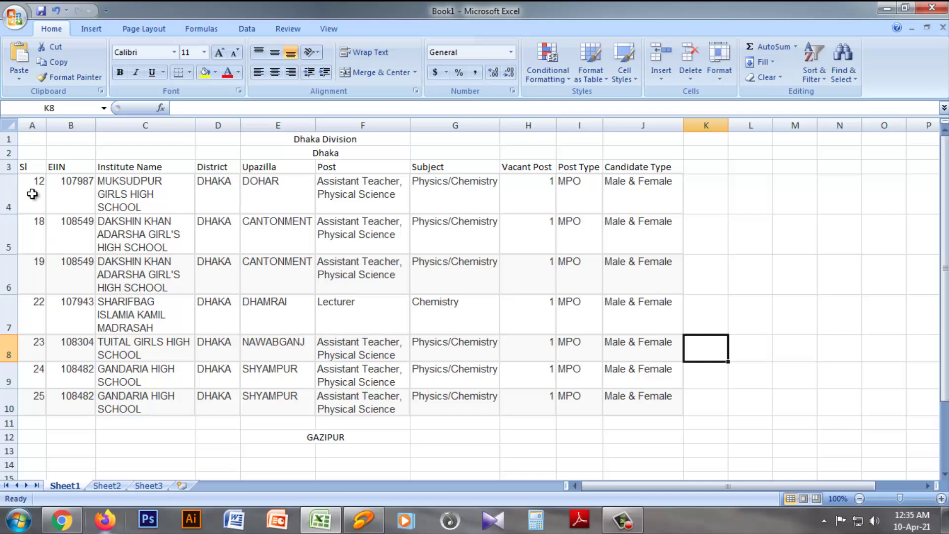
# - Clear the copied serial numbers in A4:A6 and enter 1 in A4 and 2 in A5
pyautogui.moveTo(33, 187); pyautogui.dragTo(34, 232)
pyautogui.press('Delete')
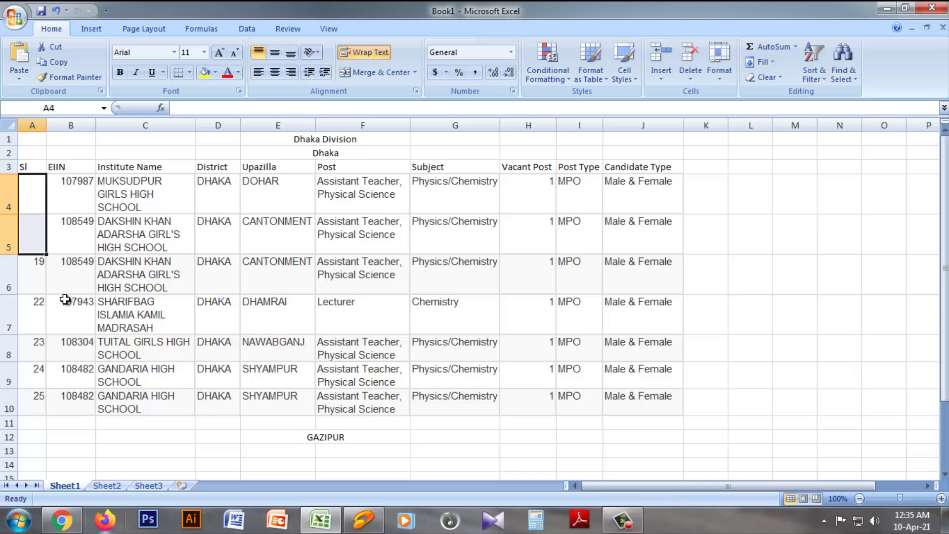
pyautogui.click(40, 269)
pyautogui.press('Delete')
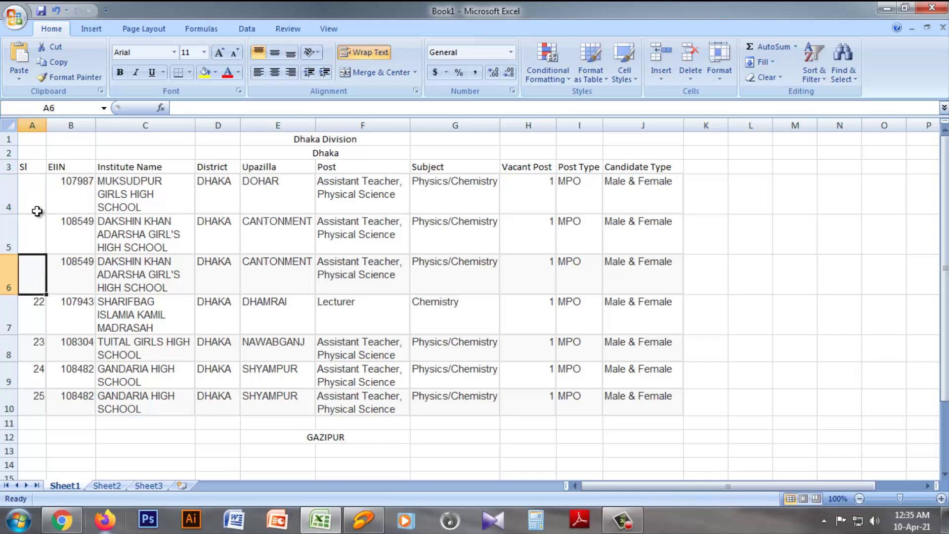
pyautogui.click(30, 198)
pyautogui.write('1')
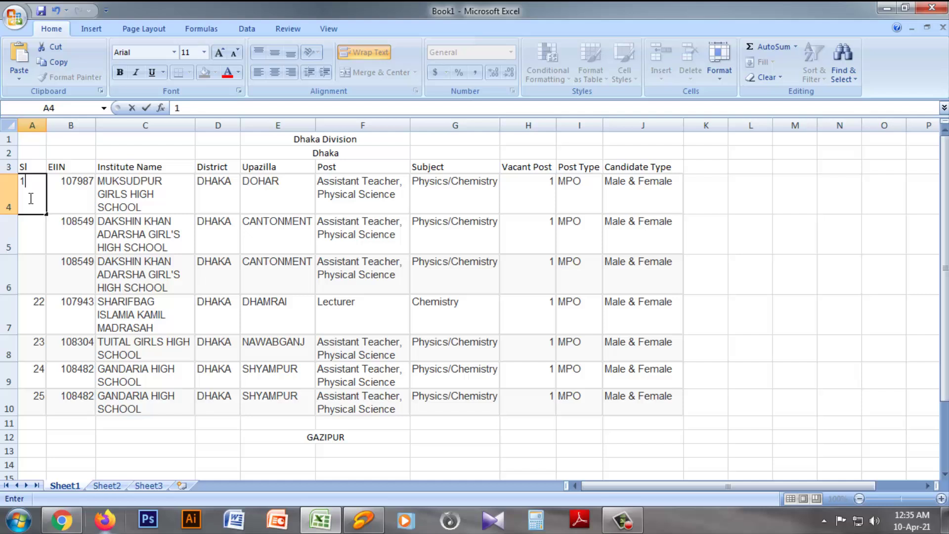
pyautogui.click(31, 237)
pyautogui.write('2')
pyautogui.press('Return')
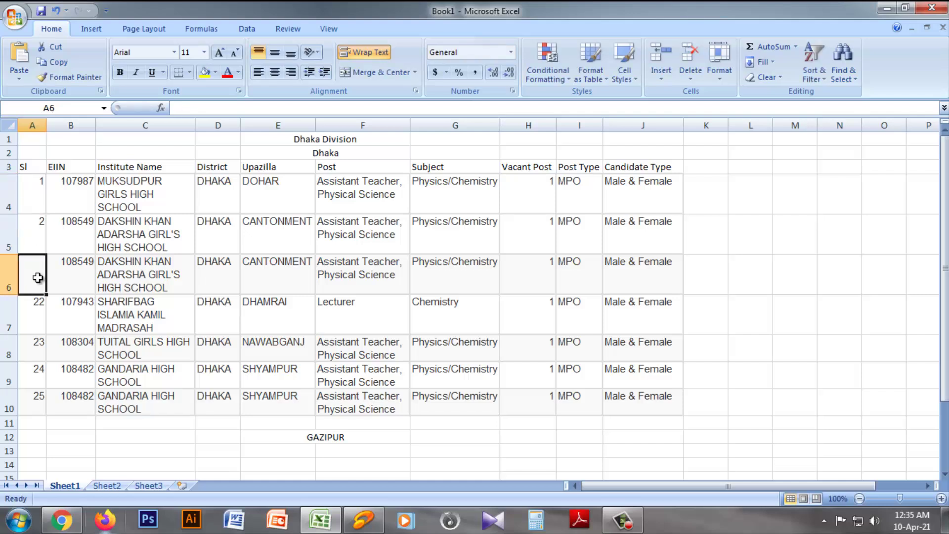
# - Extend the serial number series from A4:A5 down through cell A10
pyautogui.moveTo(24, 182); pyautogui.dragTo(35, 237)
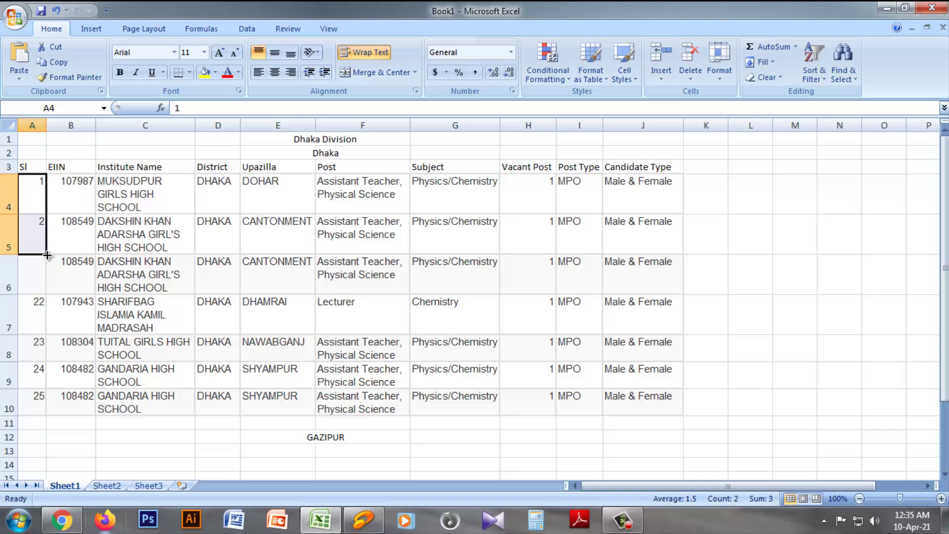
pyautogui.moveTo(47, 254); pyautogui.dragTo(50, 410)
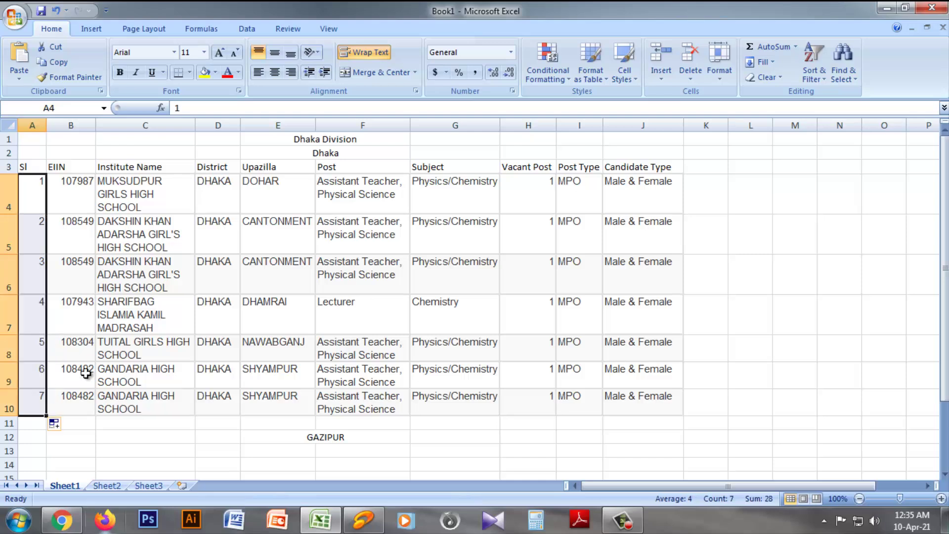
pyautogui.click(712, 209)
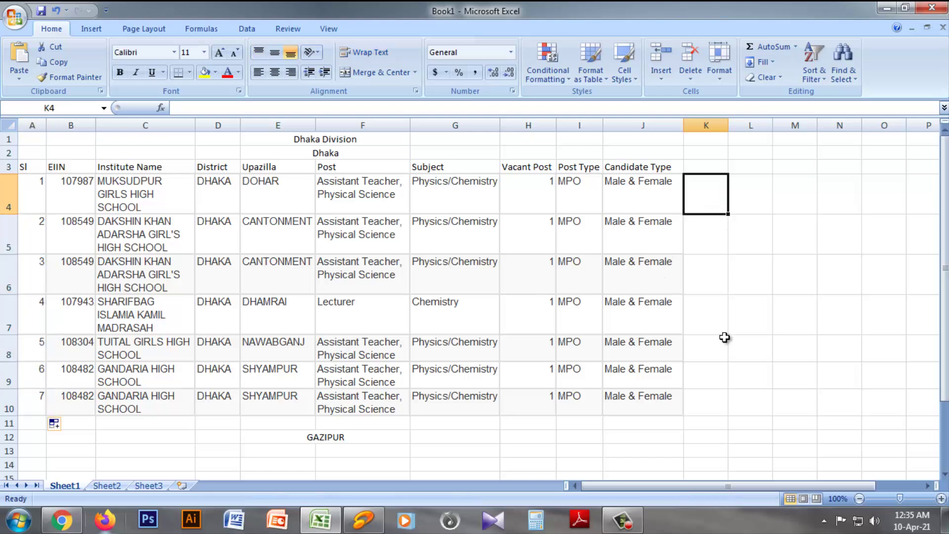
pyautogui.moveTo(944, 257)
pyautogui.mouseDown()
pyautogui.moveTo(945, 282)
pyautogui.moveTo(944, 267)
pyautogui.mouseUp()
pyautogui.click(738, 245)
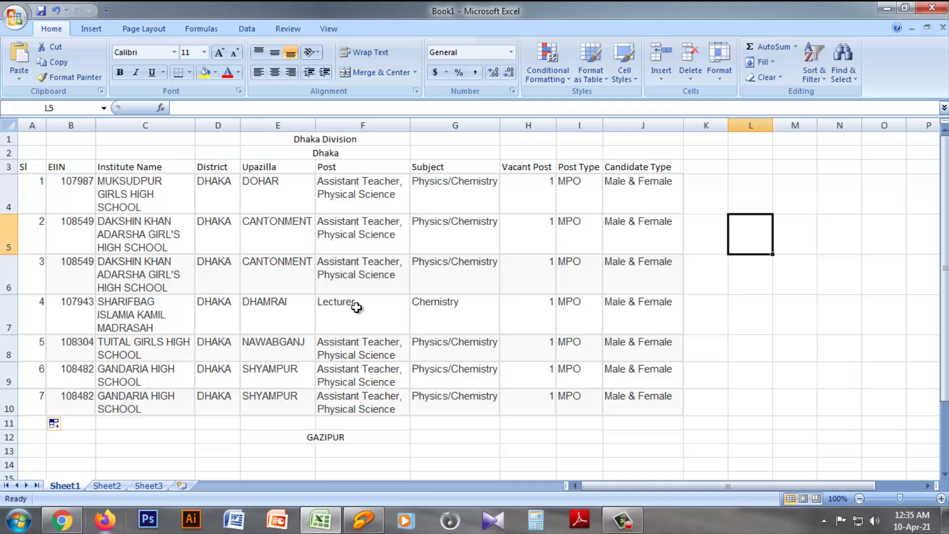
# - Delete the Lecturer vacancy entry for SHARIFBAG ISLAMIA KAMIL MADRASAH in A7:J7, shifting the cells up
pyautogui.moveTo(44, 313); pyautogui.dragTo(644, 318)
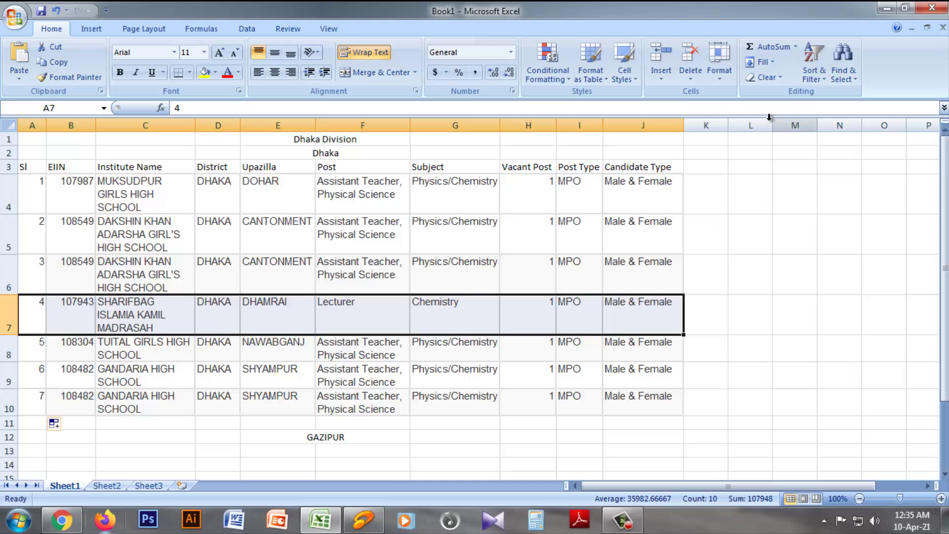
pyautogui.click(690, 74)
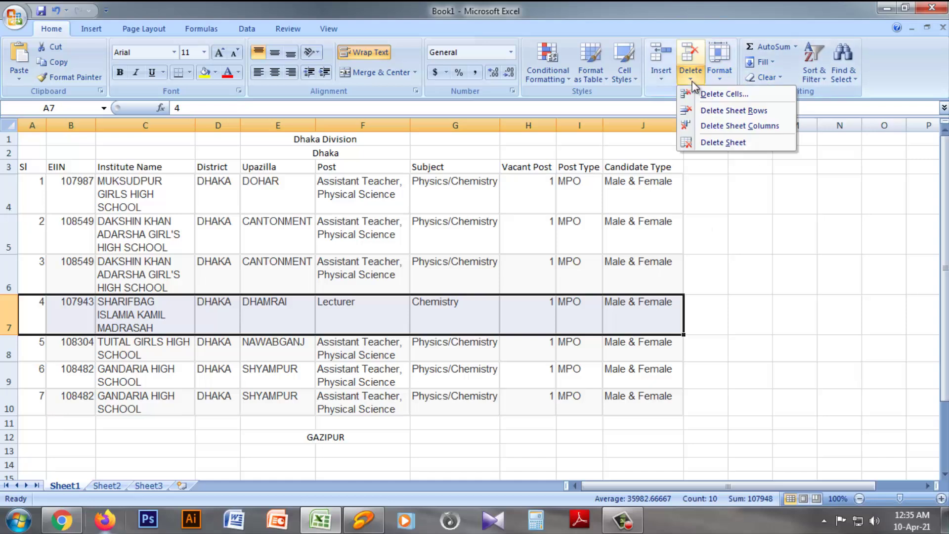
pyautogui.click(723, 94)
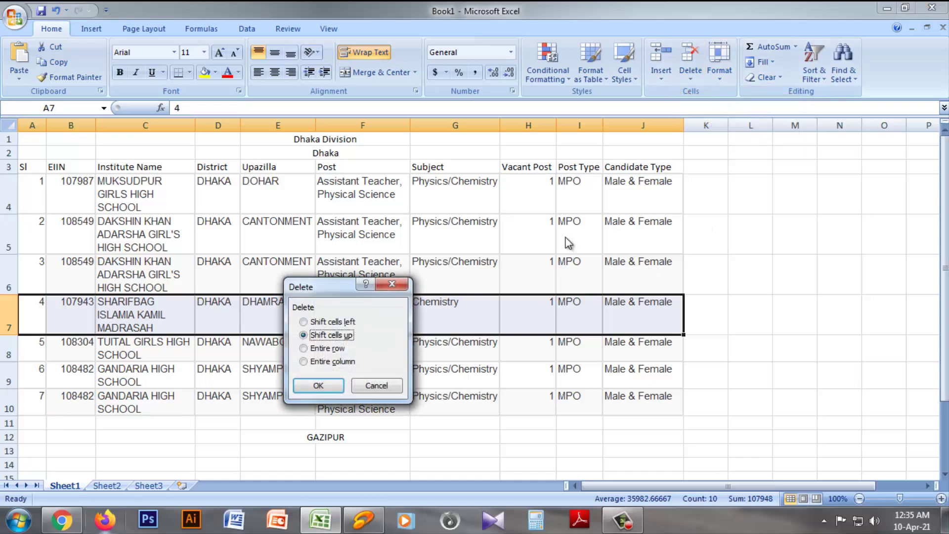
pyautogui.click(318, 385)
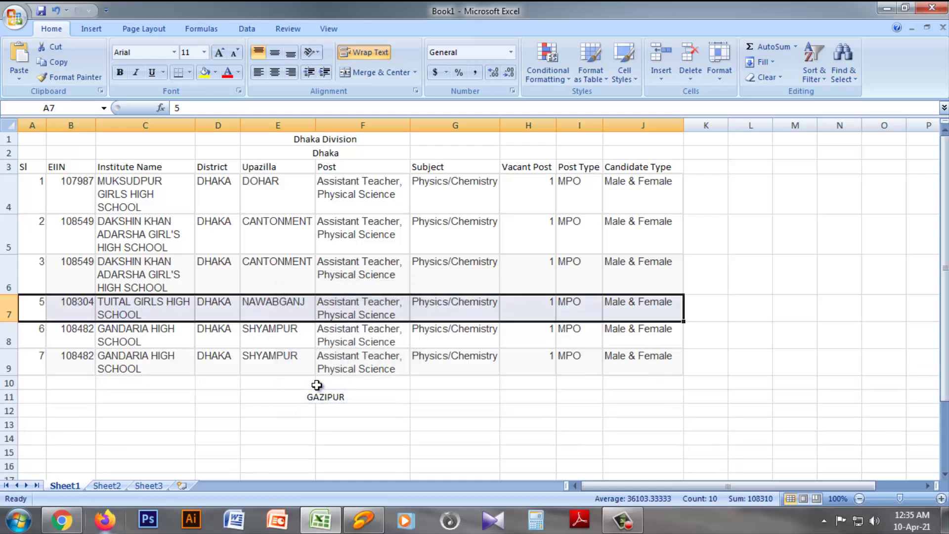
pyautogui.click(733, 310)
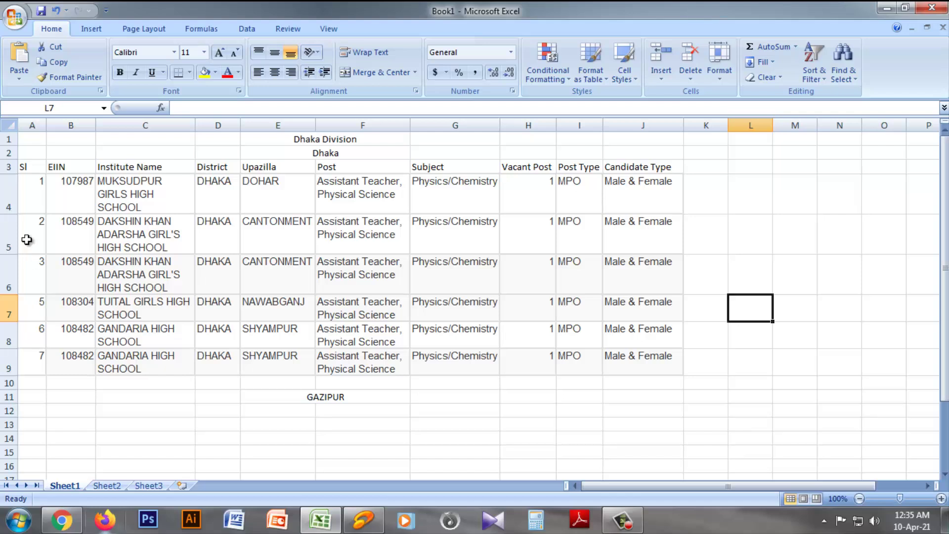
# - Renumber the Sl column consecutively by extending the series in A4:A6 down to A9
pyautogui.click(32, 185)
pyautogui.moveTo(31, 202); pyautogui.dragTo(31, 264)
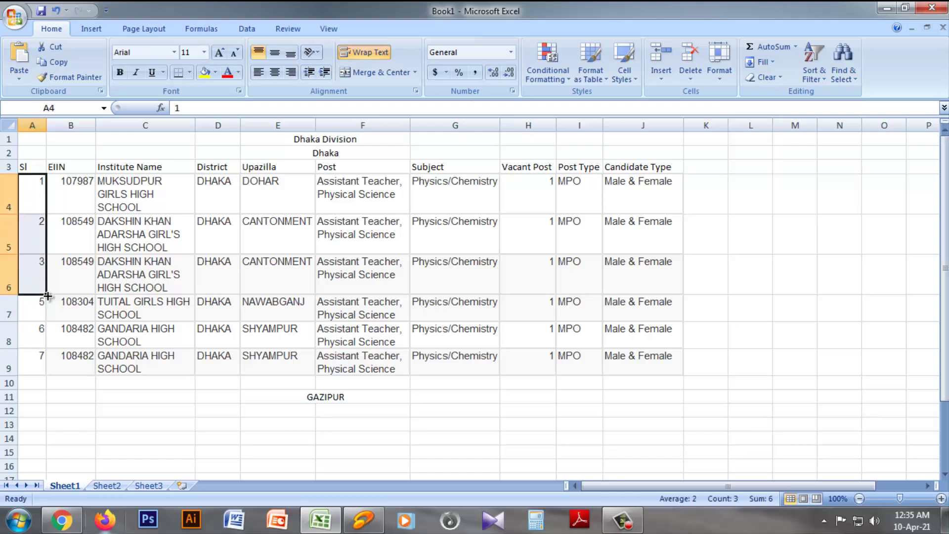
pyautogui.moveTo(47, 294); pyautogui.dragTo(47, 366)
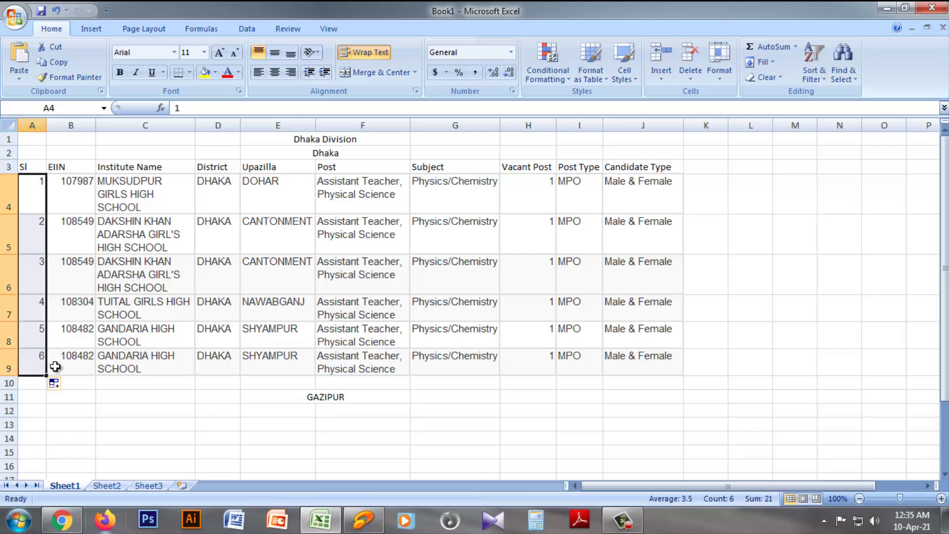
pyautogui.click(753, 368)
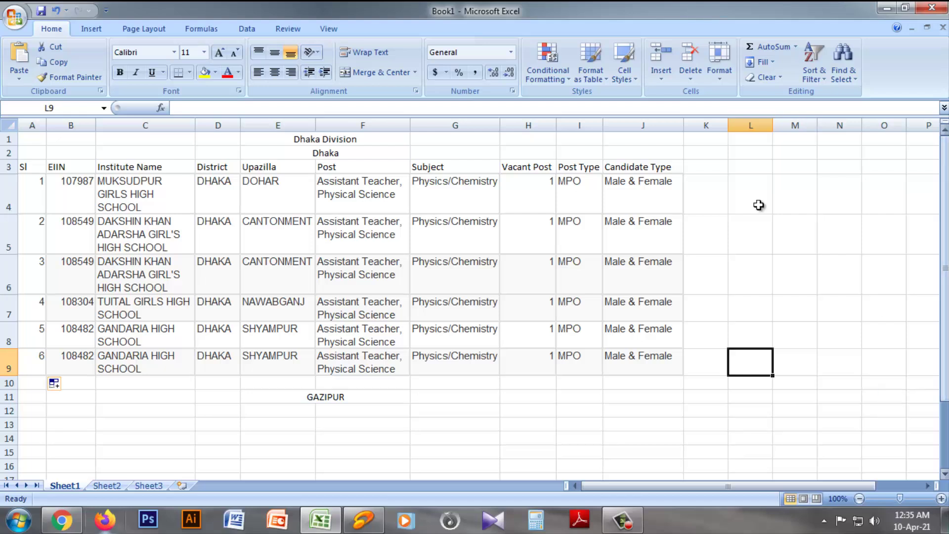
pyautogui.click(721, 185)
pyautogui.click(745, 195)
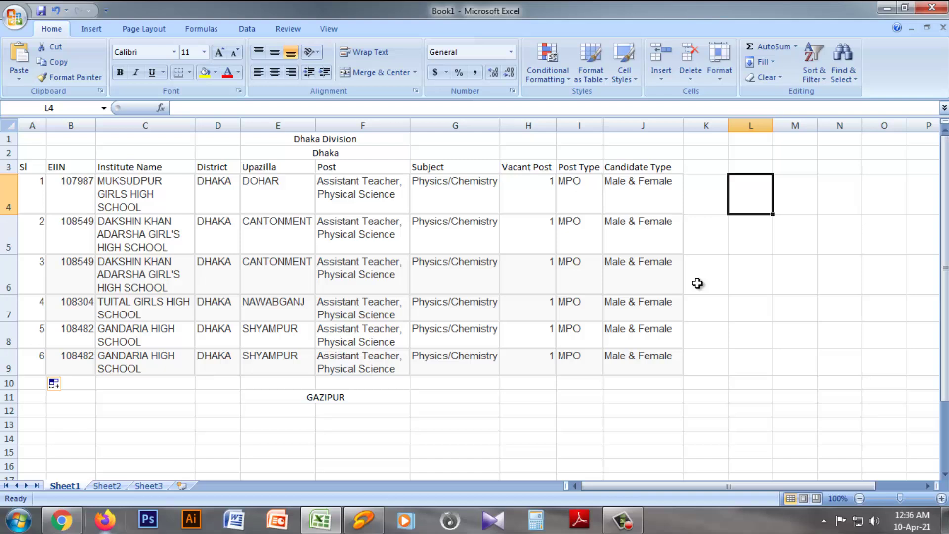
pyautogui.click(134, 31)
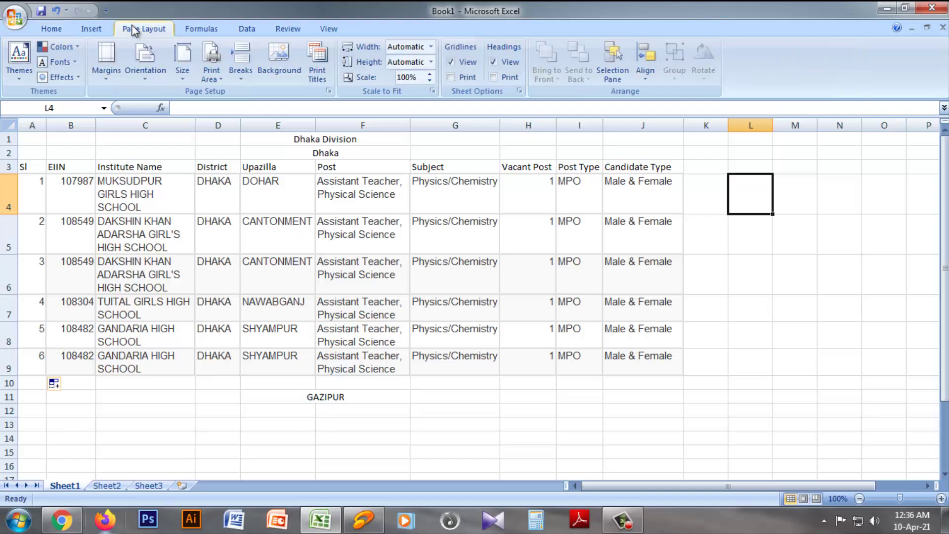
pyautogui.click(58, 28)
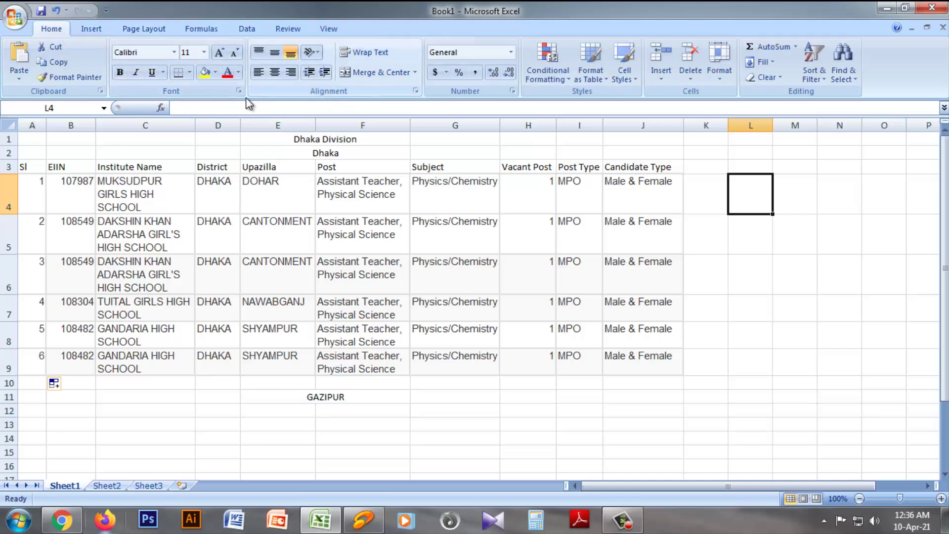
pyautogui.click(149, 33)
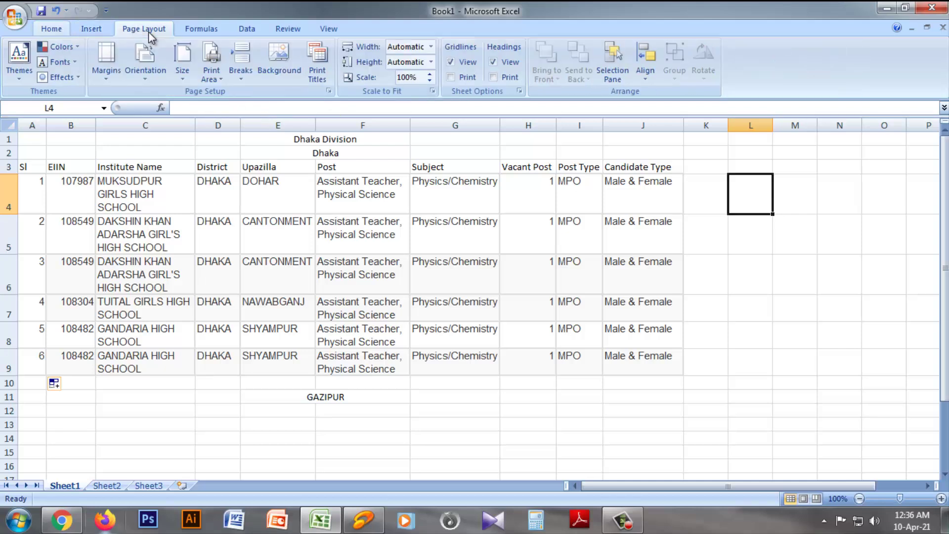
pyautogui.click(328, 91)
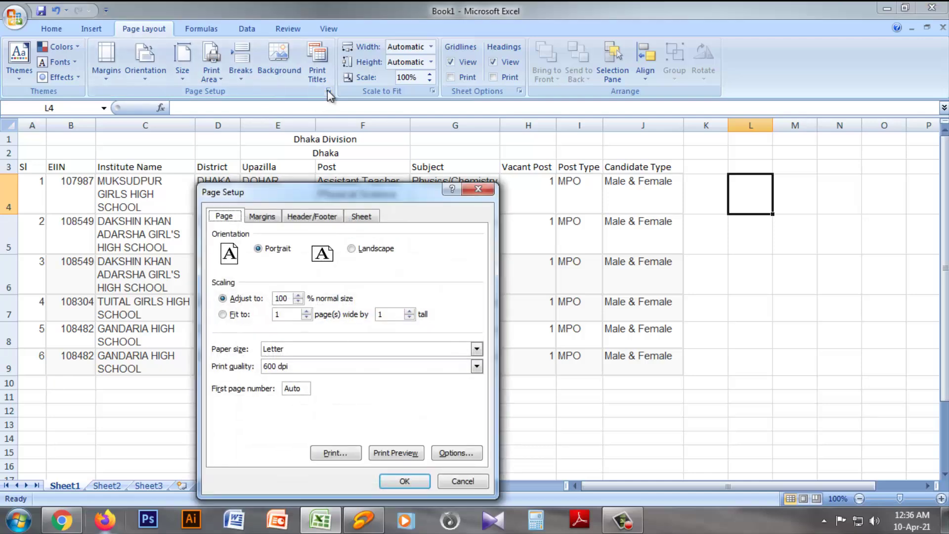
pyautogui.click(476, 349)
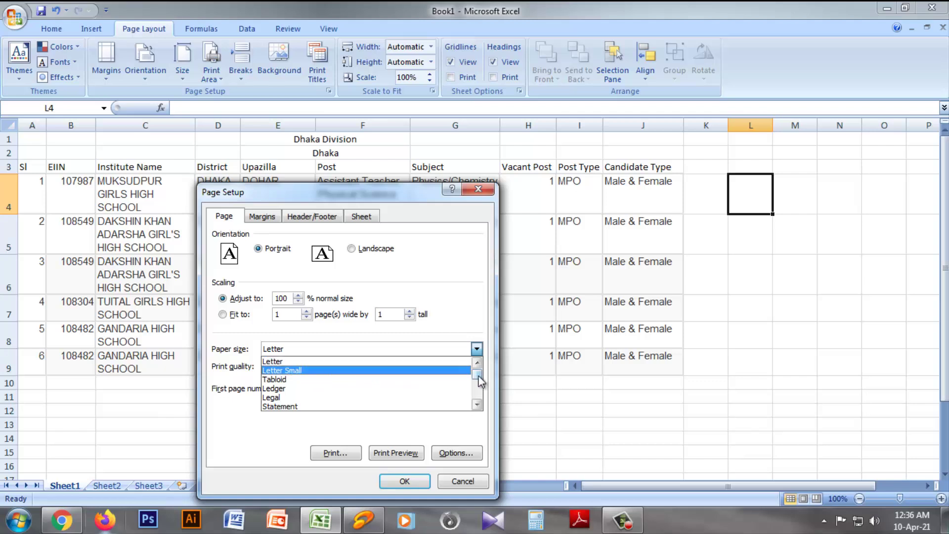
pyautogui.moveTo(478, 376)
pyautogui.mouseDown()
pyautogui.moveTo(478, 401)
pyautogui.moveTo(478, 372)
pyautogui.moveTo(479, 389)
pyautogui.moveTo(478, 381)
pyautogui.mouseUp()
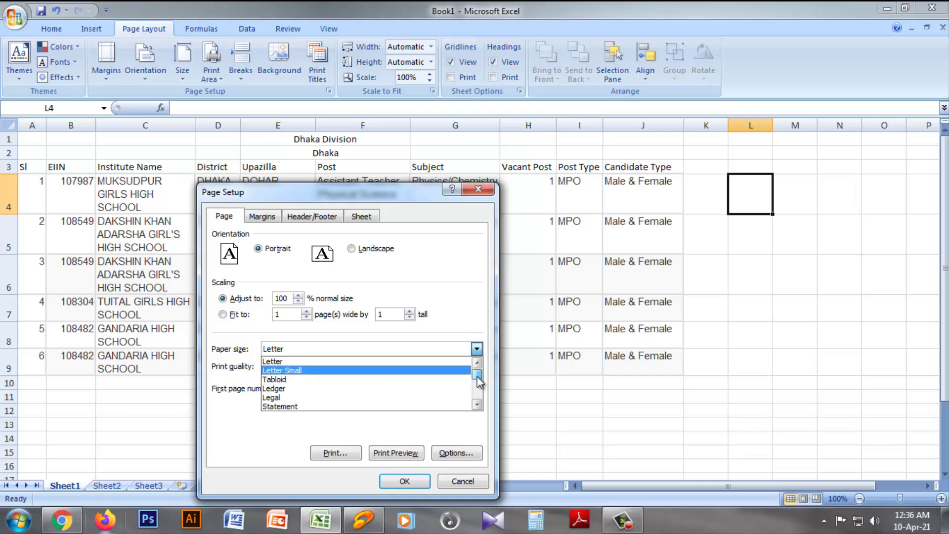
pyautogui.click(473, 191)
pyautogui.click(477, 189)
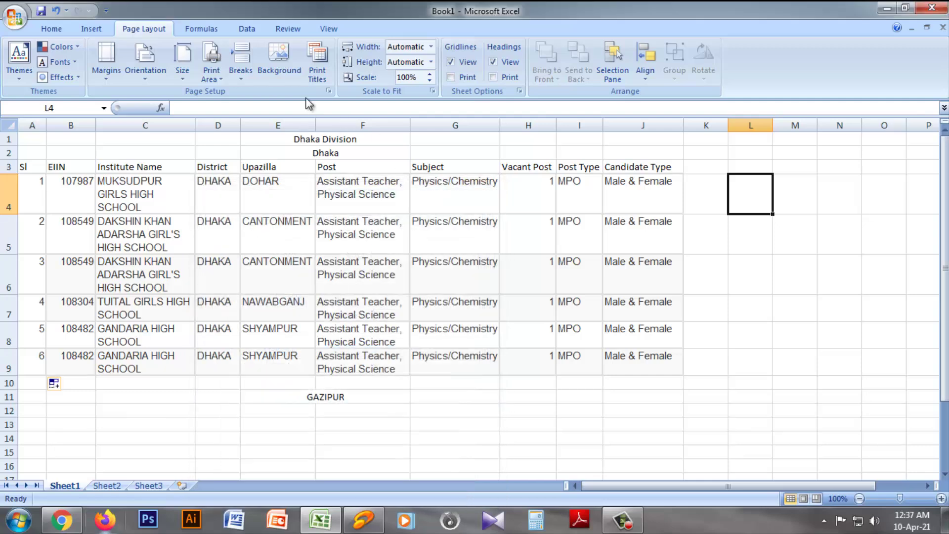
# - Set the sheet's paper size to A4 and its page orientation to Landscape
pyautogui.click(184, 74)
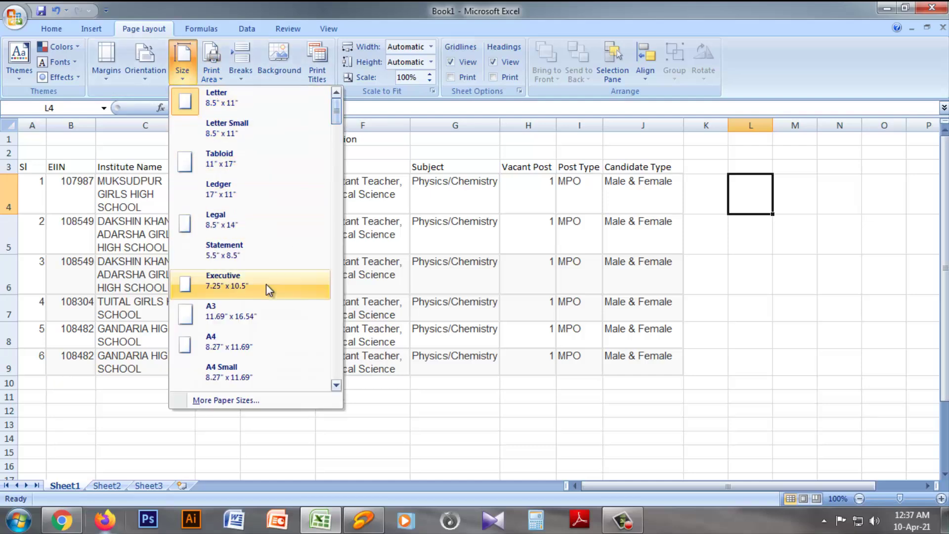
pyautogui.click(232, 347)
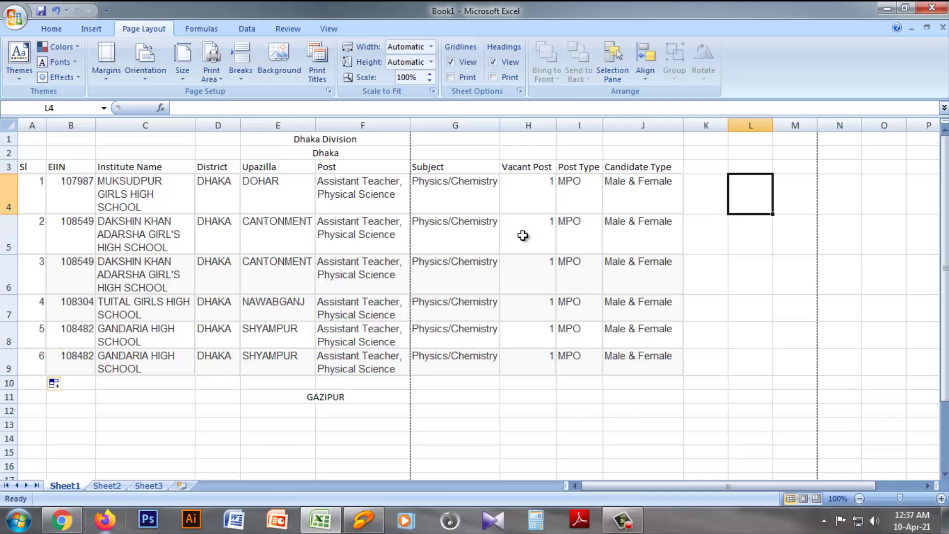
pyautogui.click(150, 74)
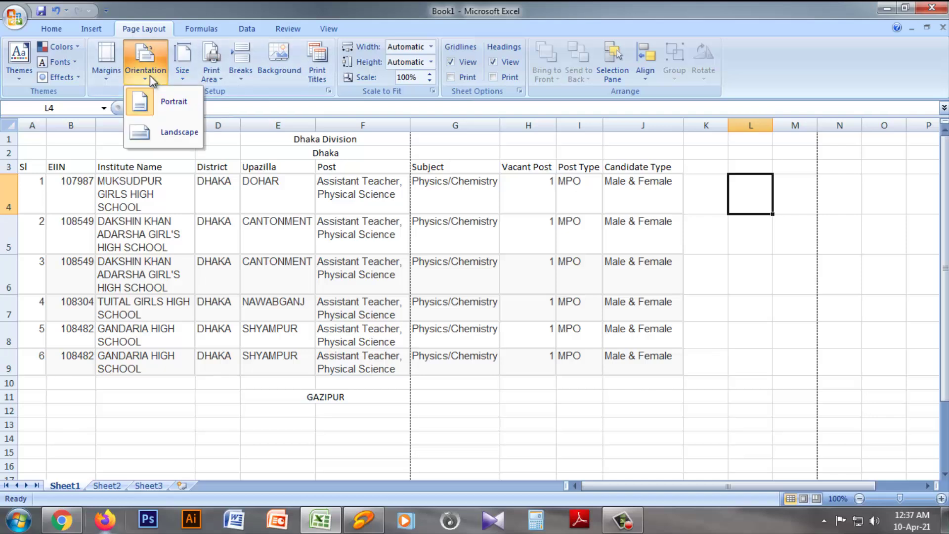
pyautogui.click(179, 133)
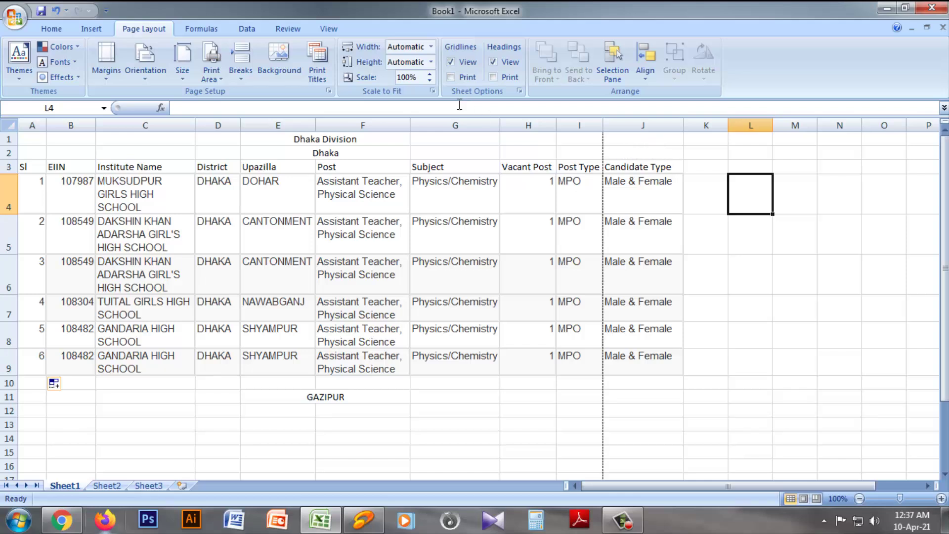
# - Reduce the sheet's print scale to 95% so the Candidate Type column fits on the page
pyautogui.click(430, 81)
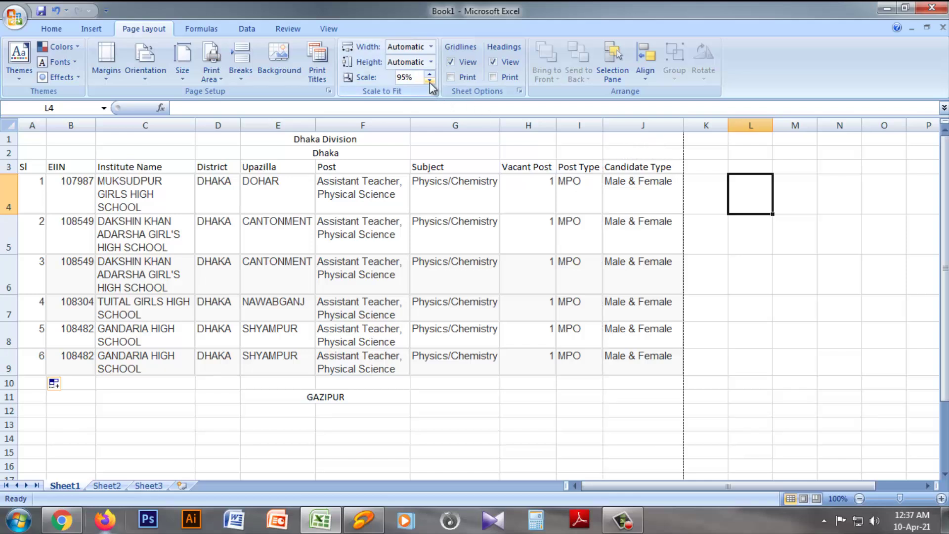
pyautogui.click(702, 238)
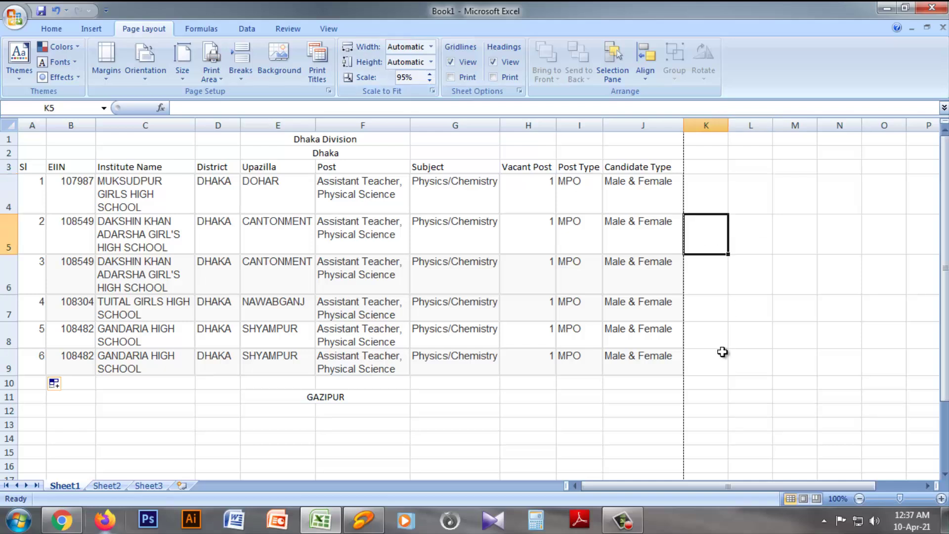
pyautogui.click(701, 272)
pyautogui.click(722, 336)
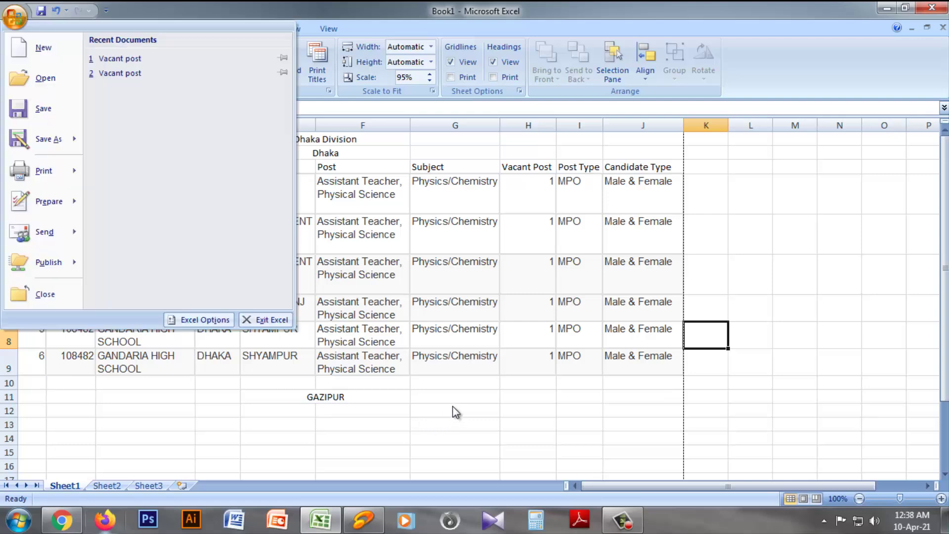
# - Save the workbook to the Desktop as an Excel Workbook named Book1
pyautogui.click(453, 407)
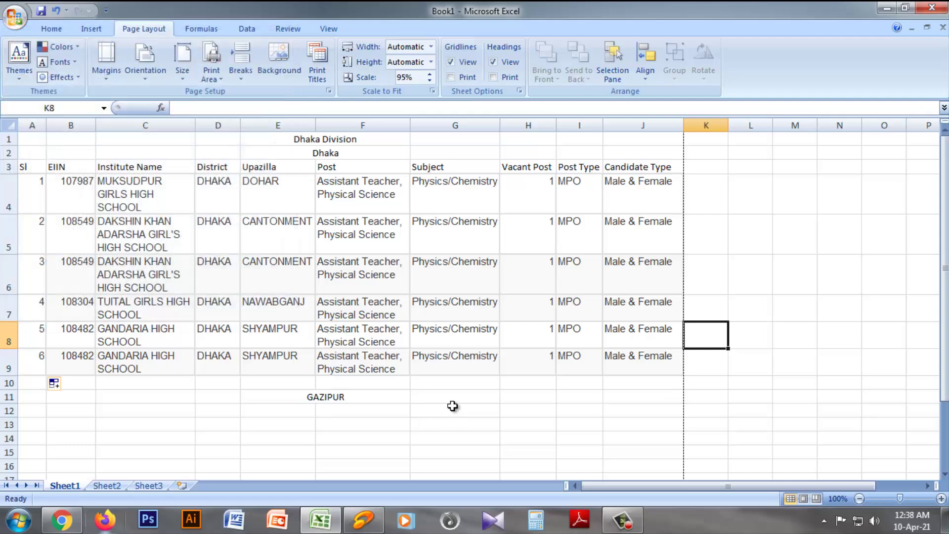
pyautogui.click(16, 17)
pyautogui.click(45, 114)
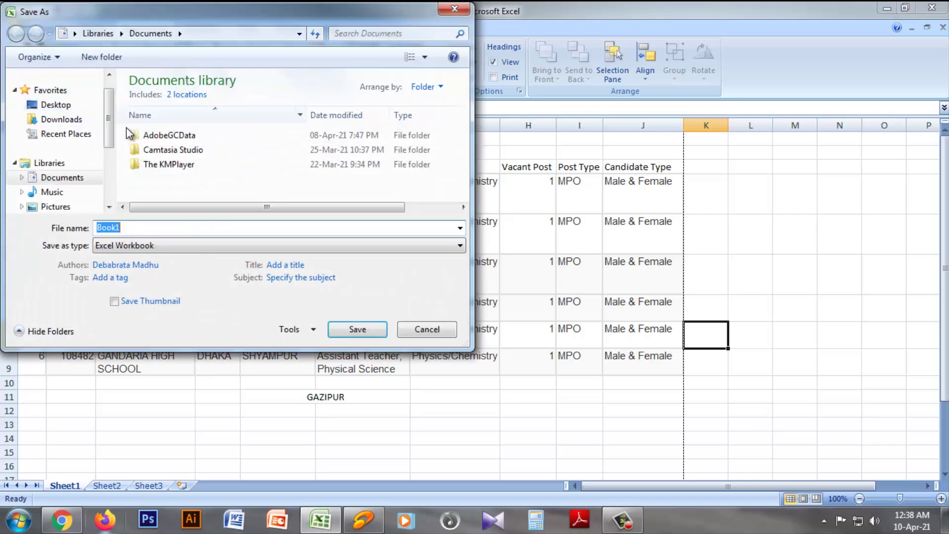
pyautogui.click(54, 105)
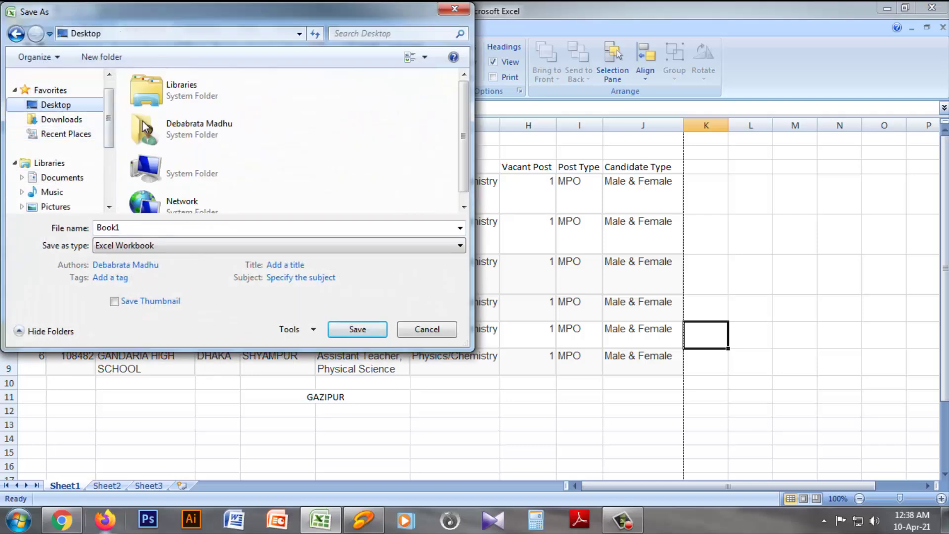
pyautogui.click(354, 335)
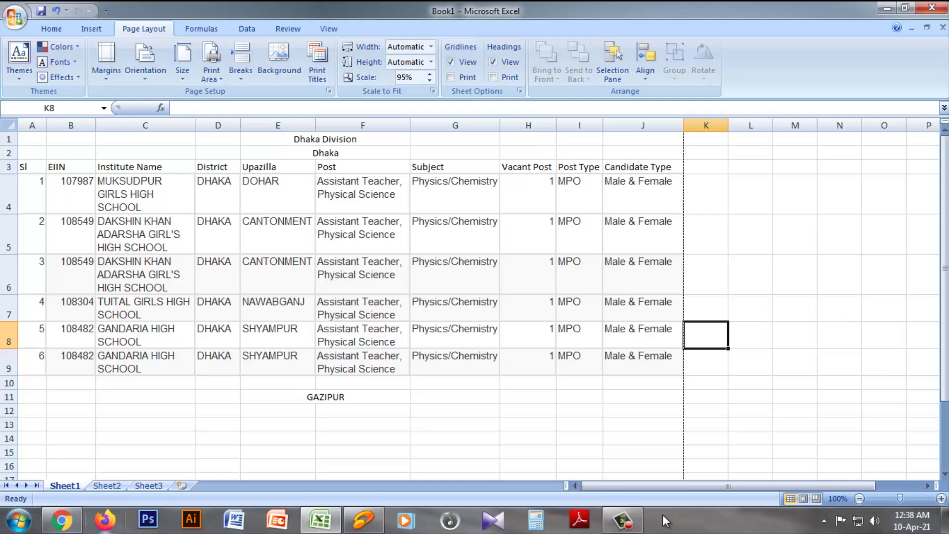
pyautogui.click(623, 522)
pyautogui.click(919, 460)
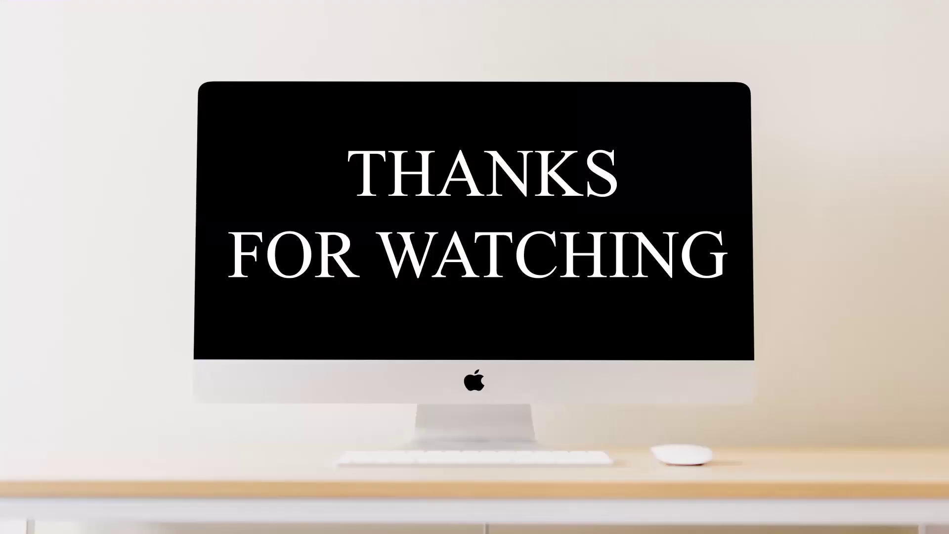